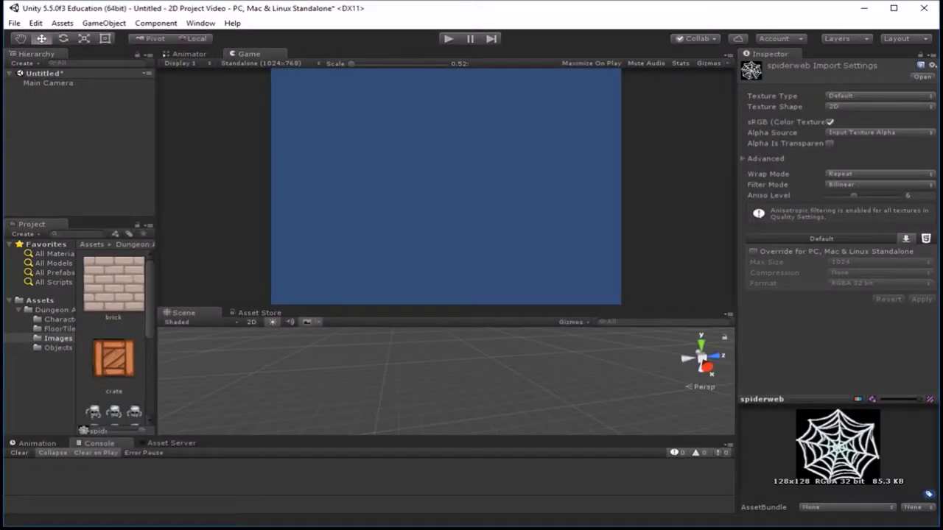
Show the Dungeon Art Pack subfolders and resize the Project panel to give the Scene and Game views more room
click(63, 308)
drag(156, 295, 292, 295)
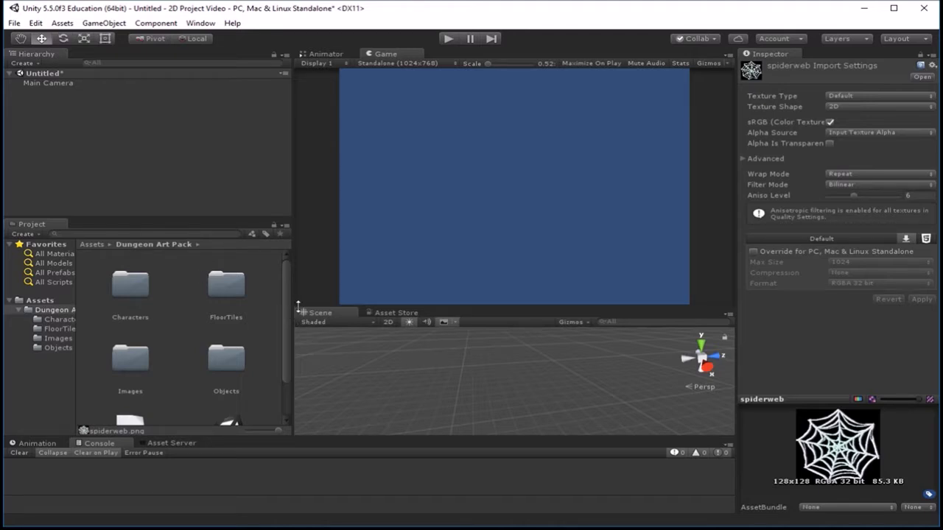
drag(293, 298, 179, 295)
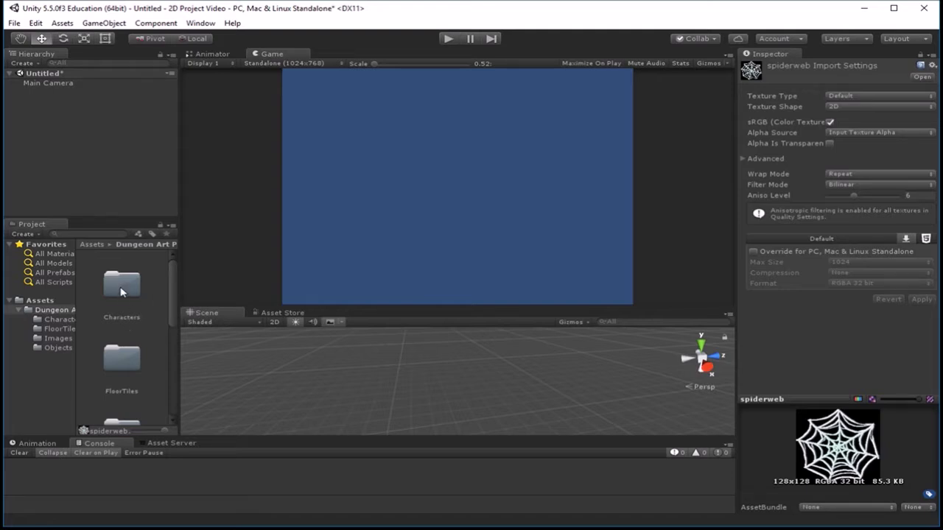
Open the Images folder, put the Scene view in 2D mode and pick the Rect tool
scroll(126, 350, down, 3)
click(123, 336)
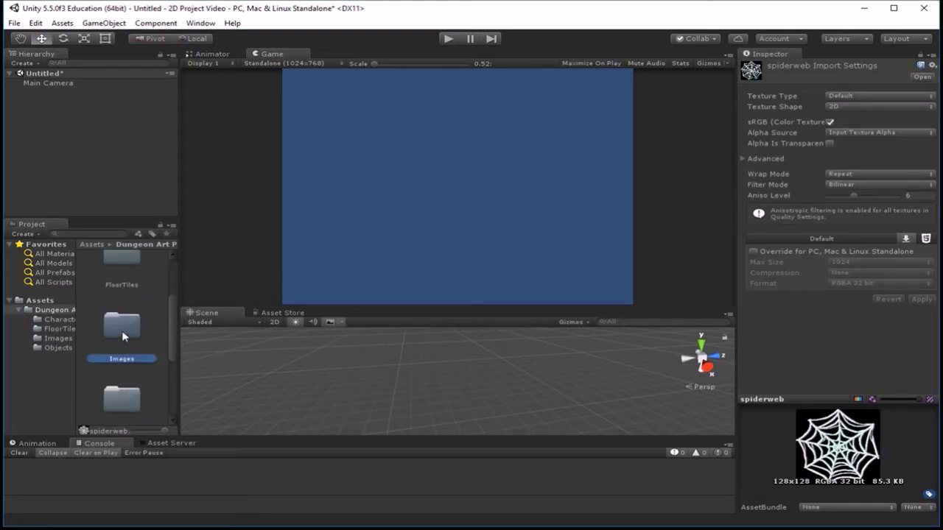
double_click(123, 336)
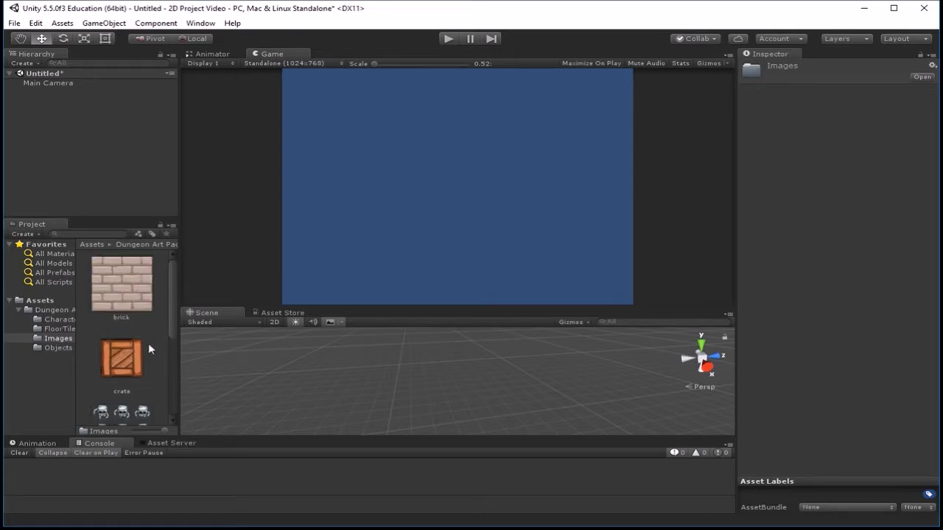
click(276, 322)
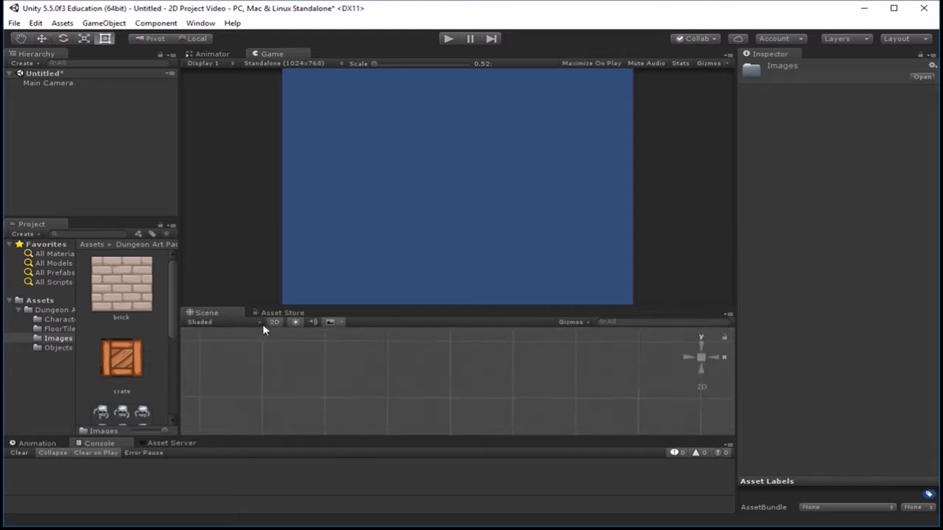
key(t)
Inspect the brick, crate, skeleton_move, spider_run and spiderweb images, ending on brick, then open the Assets menu
click(134, 289)
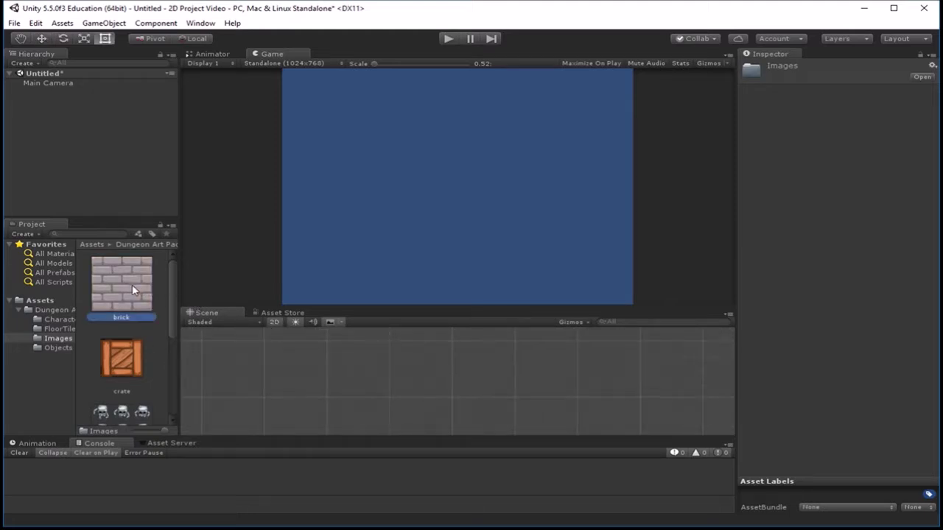
click(123, 364)
scroll(124, 367, down, 3)
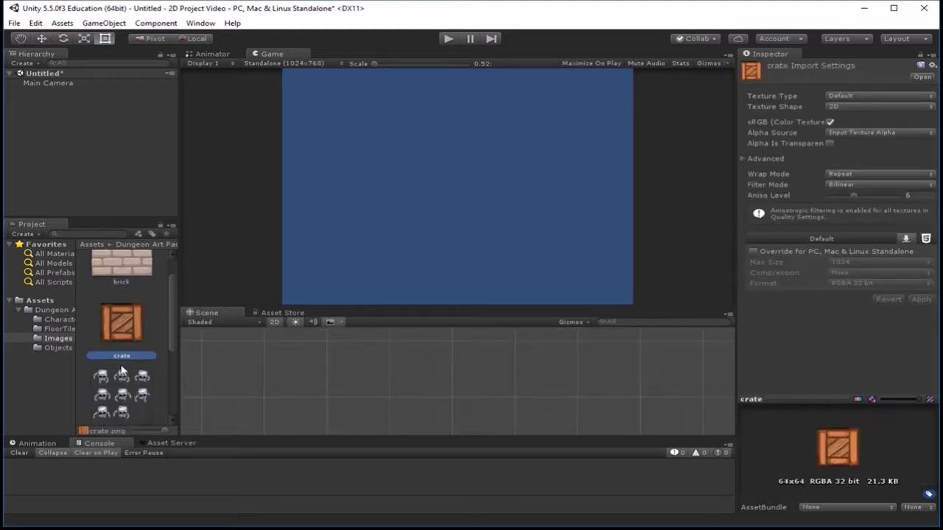
click(129, 328)
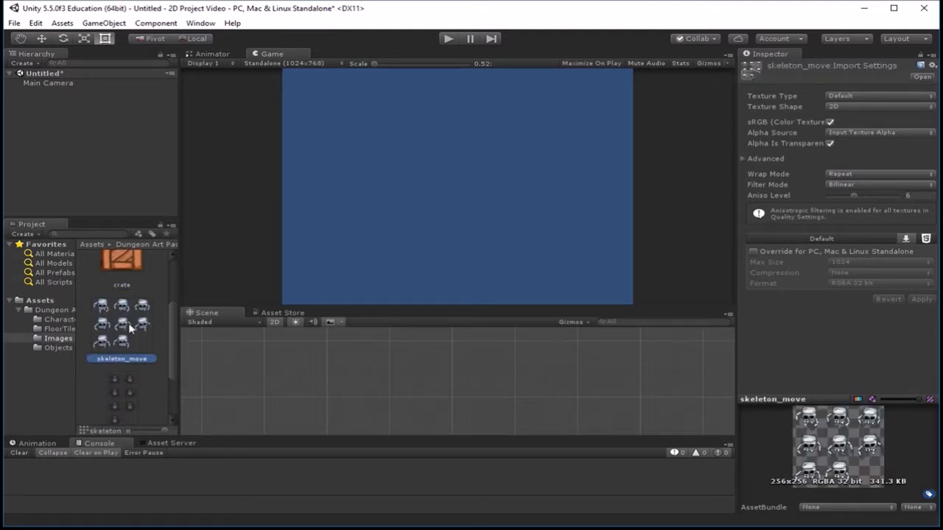
scroll(130, 328, down, 1)
click(130, 356)
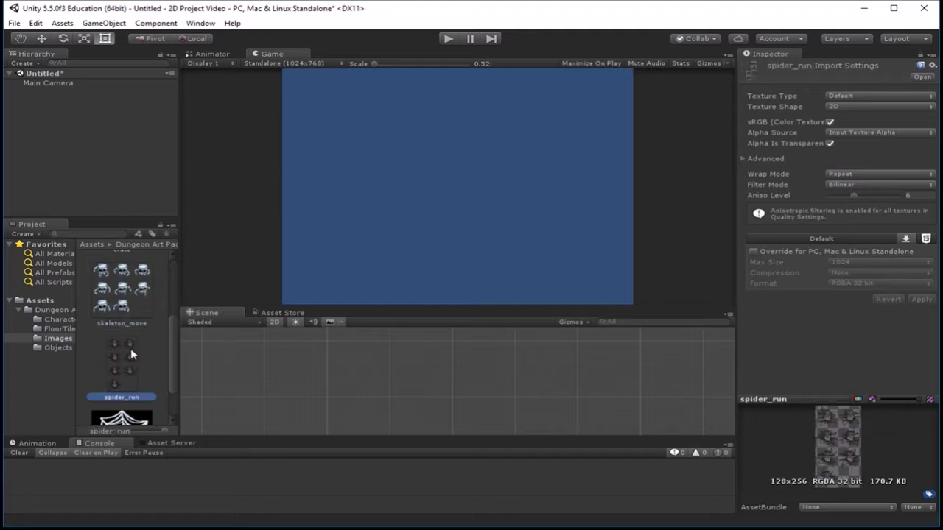
scroll(130, 355, down, 2)
click(130, 412)
scroll(130, 400, up, 4)
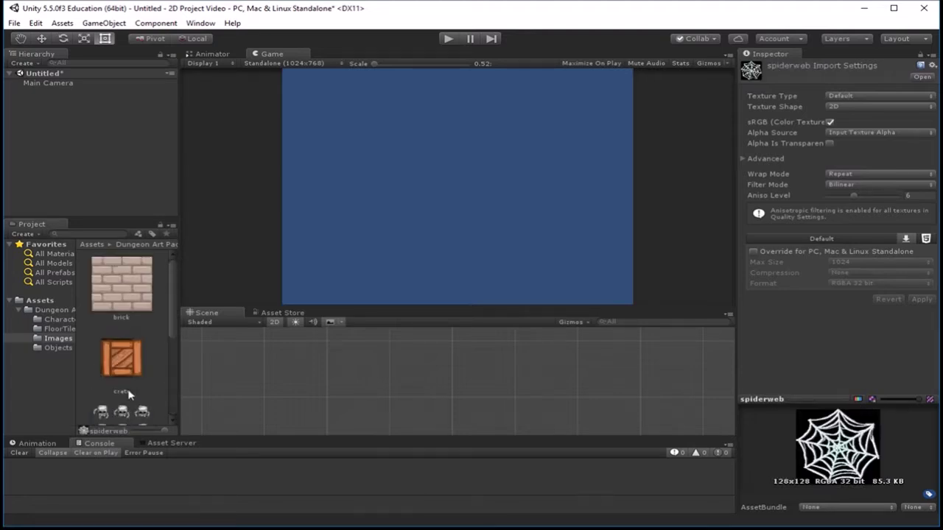
click(118, 296)
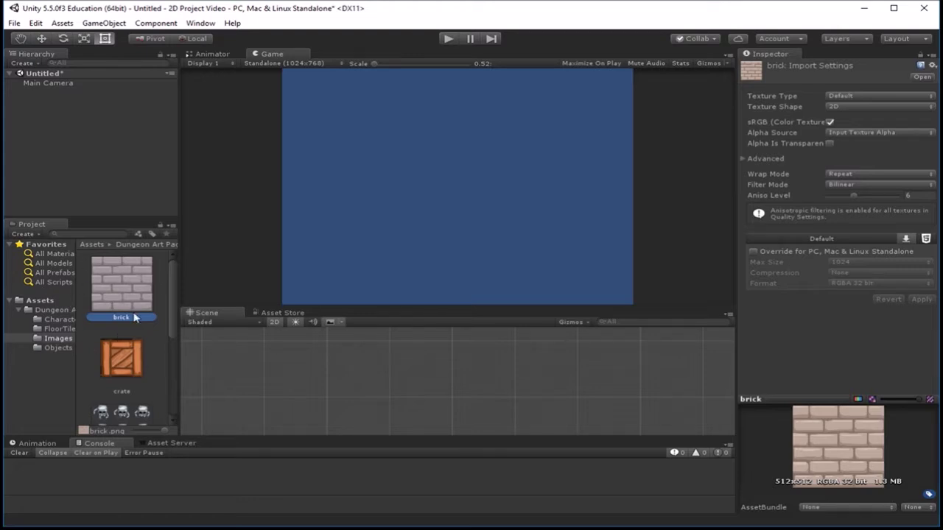
click(61, 23)
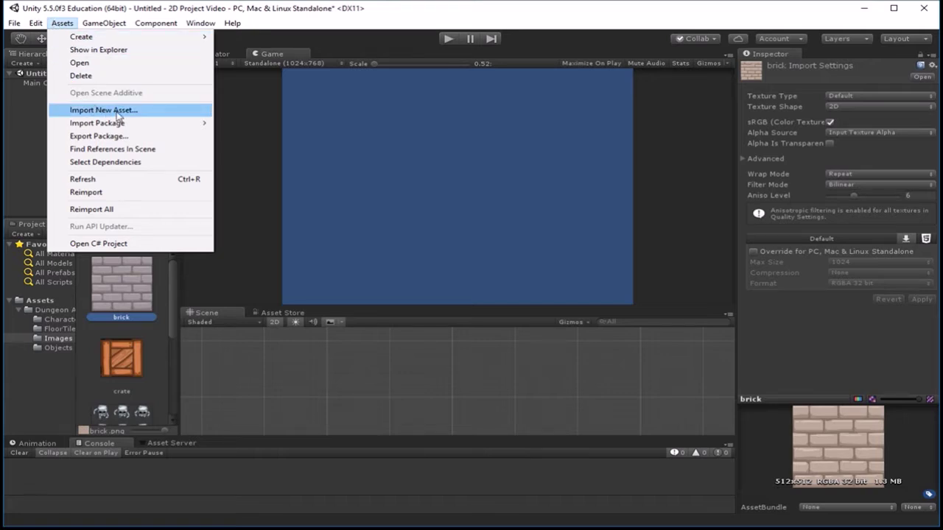
Set the brick texture type to Sprite (2D and UI), keep Bilinear filtering, and apply
click(63, 23)
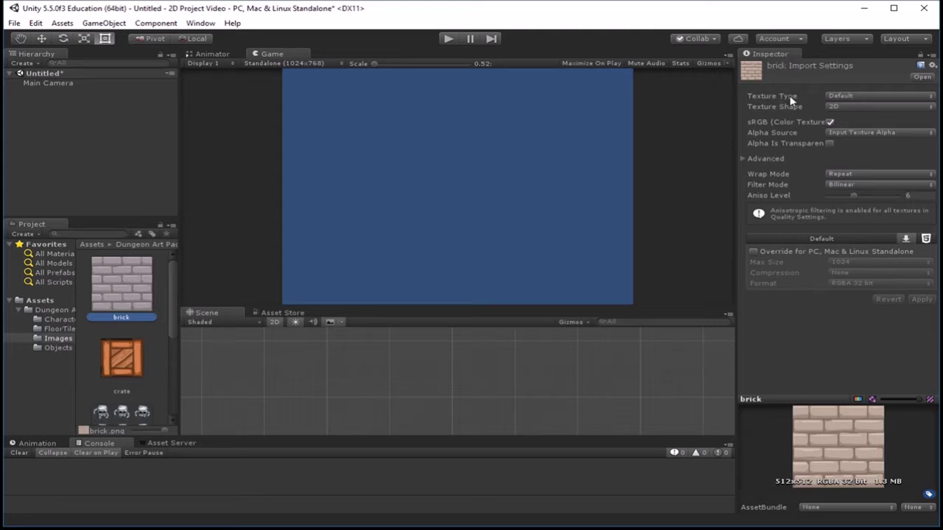
click(860, 95)
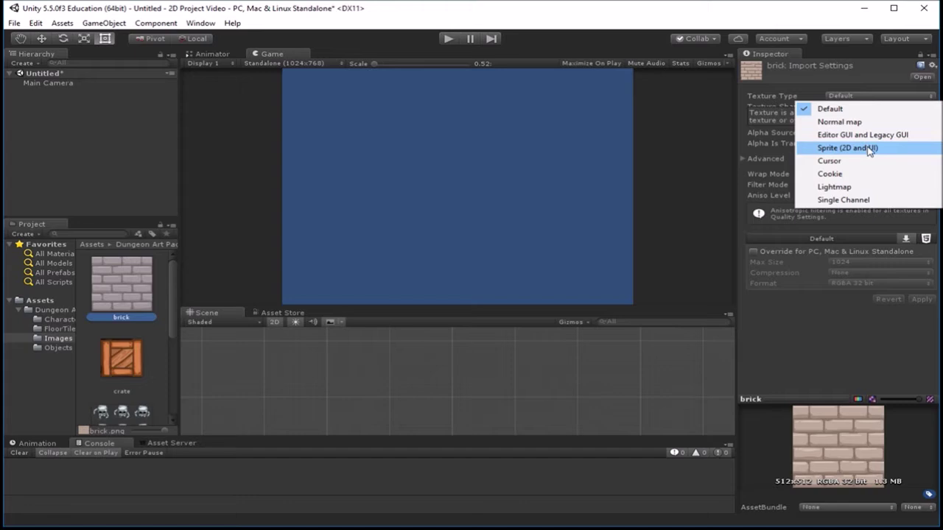
click(870, 150)
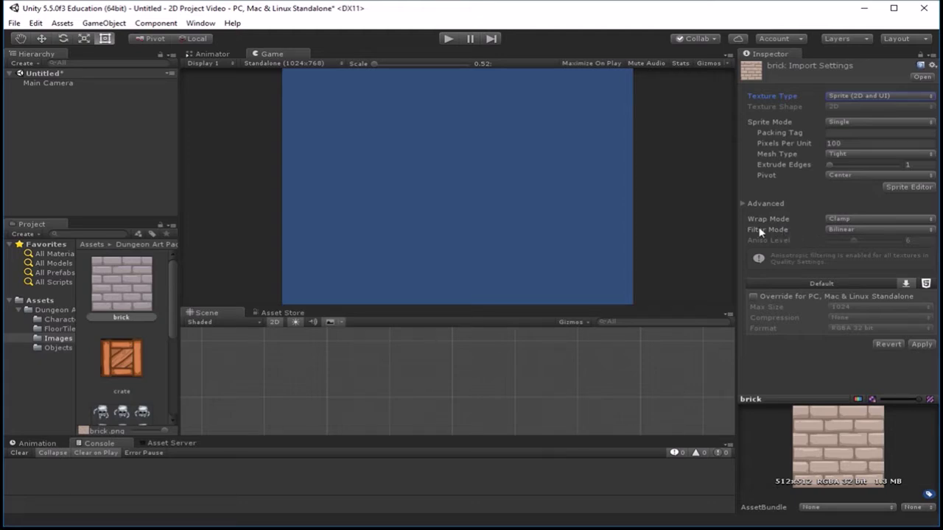
click(844, 230)
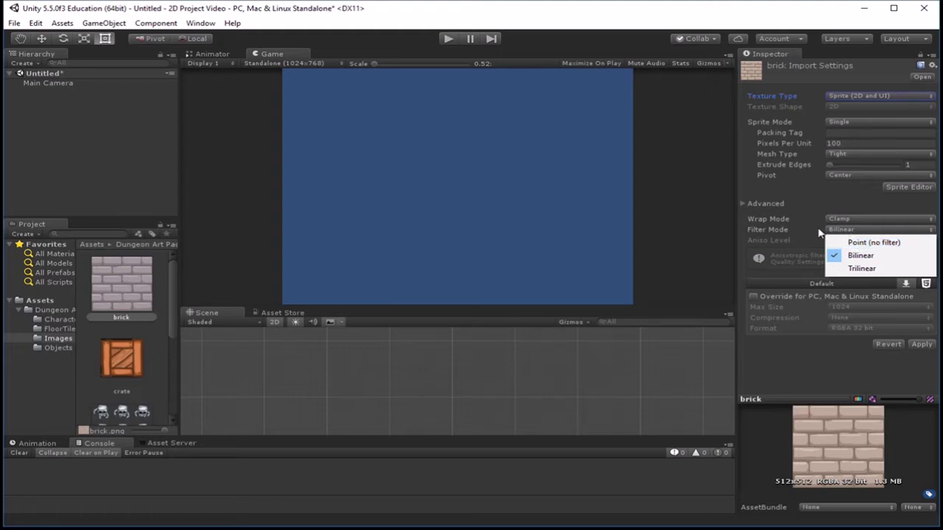
click(844, 230)
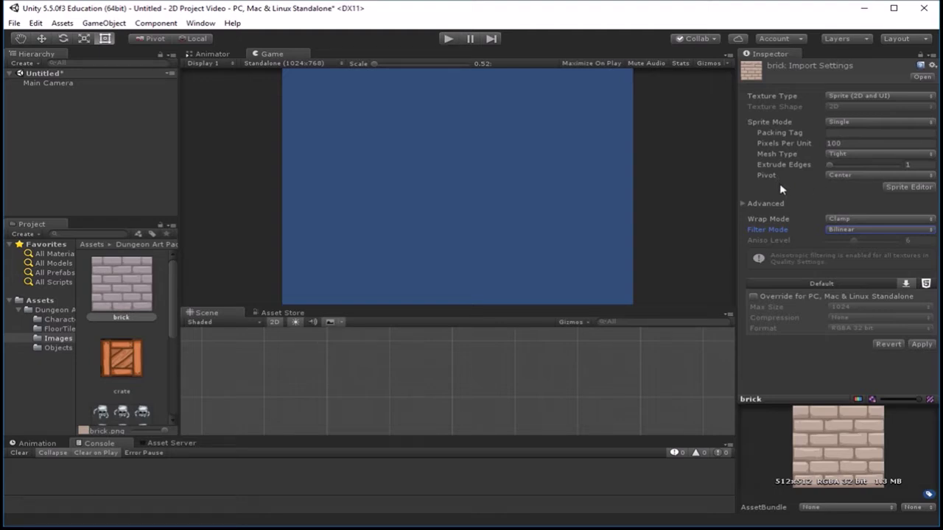
click(921, 345)
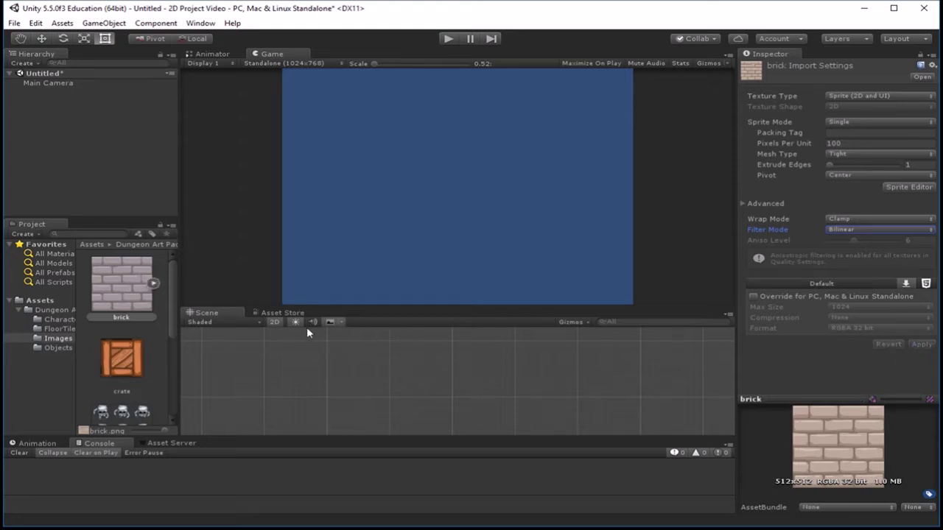
Frame the Main Camera and enlarge the Scene view to show the whole camera frame
scroll(408, 386, down, 1)
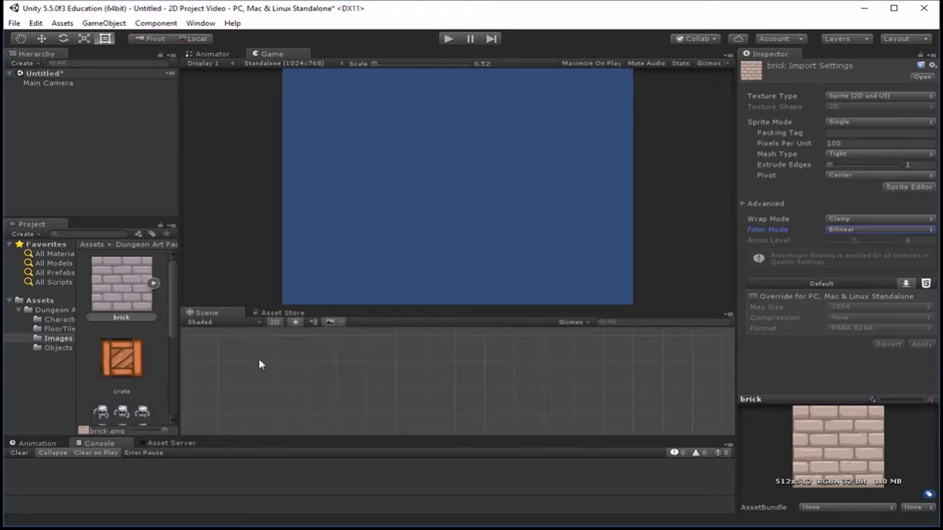
click(64, 84)
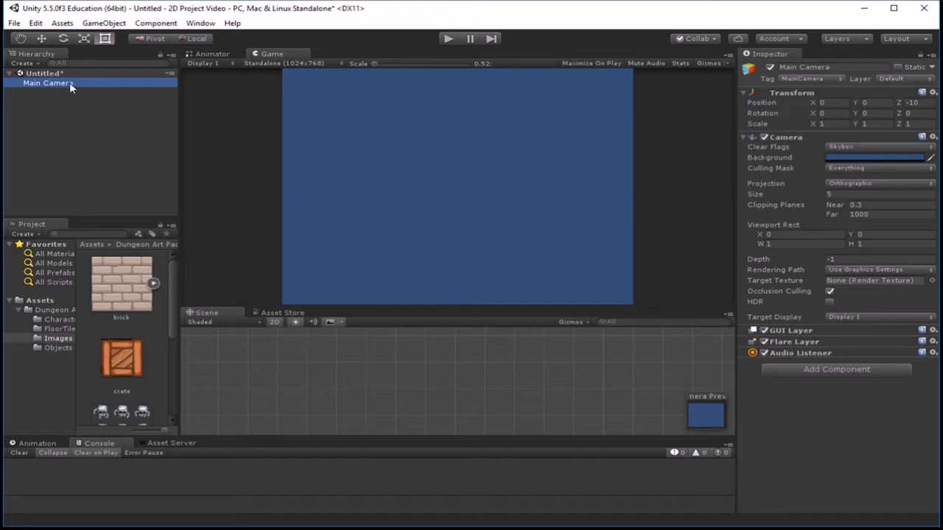
double_click(70, 86)
scroll(483, 379, up, 2)
click(482, 373)
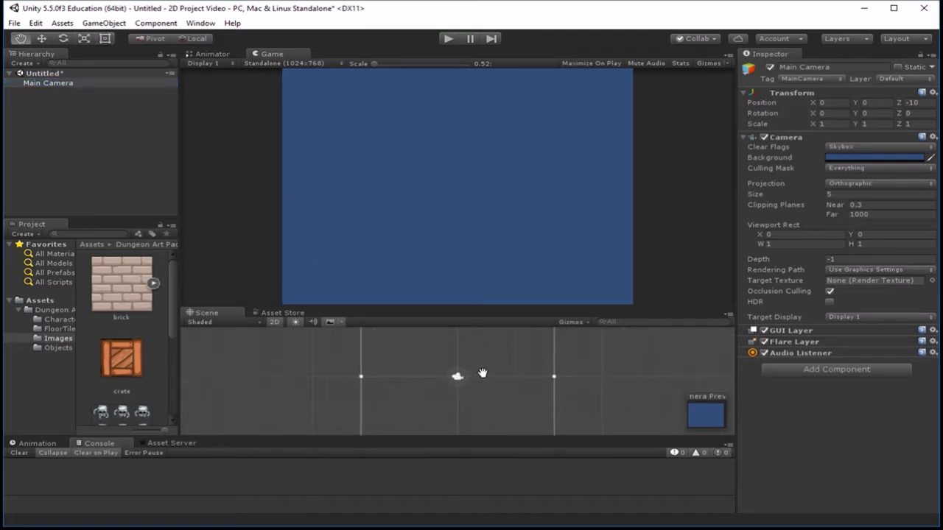
drag(471, 310, 471, 161)
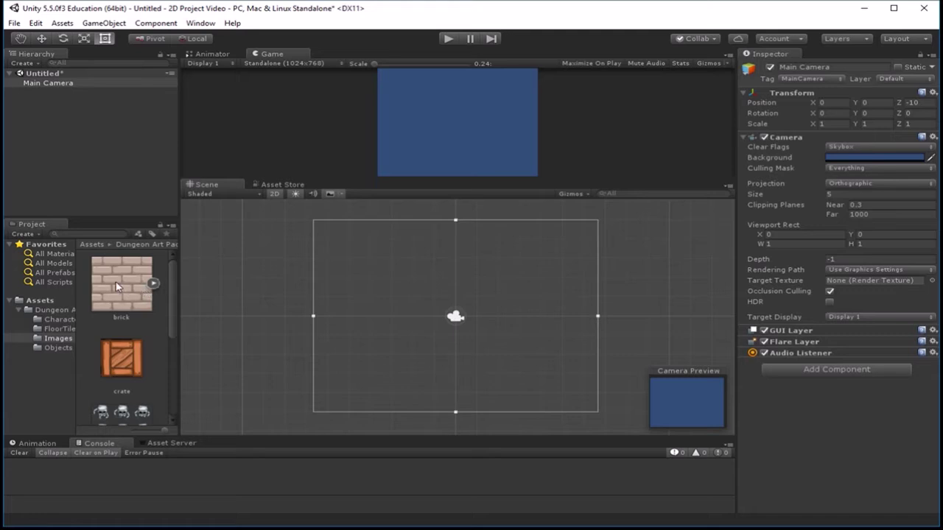
Drag a brick sprite into the lower left of the camera frame and start editing its Pixels Per Unit
drag(112, 281, 388, 350)
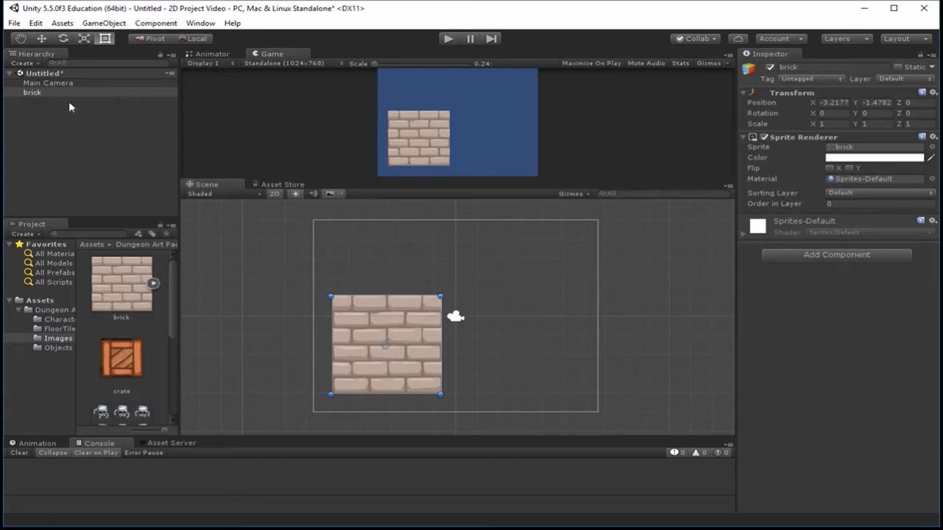
click(123, 292)
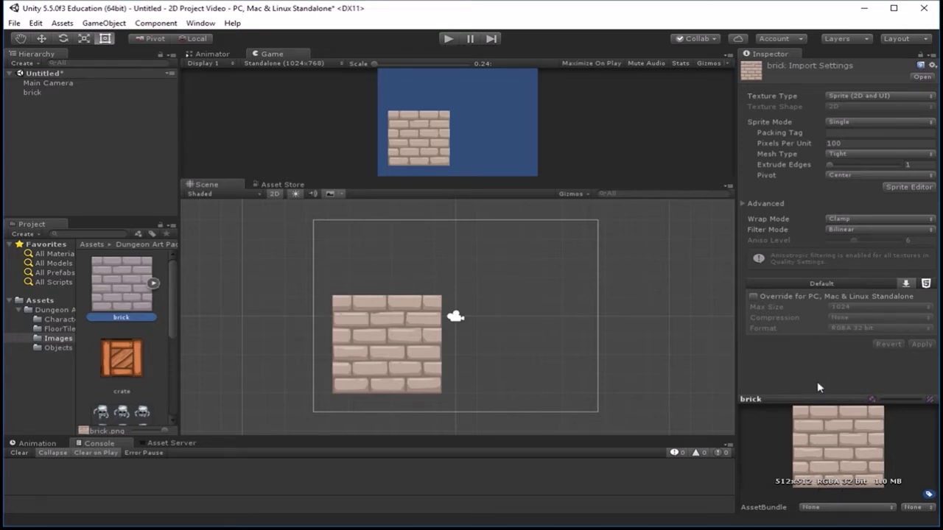
click(851, 144)
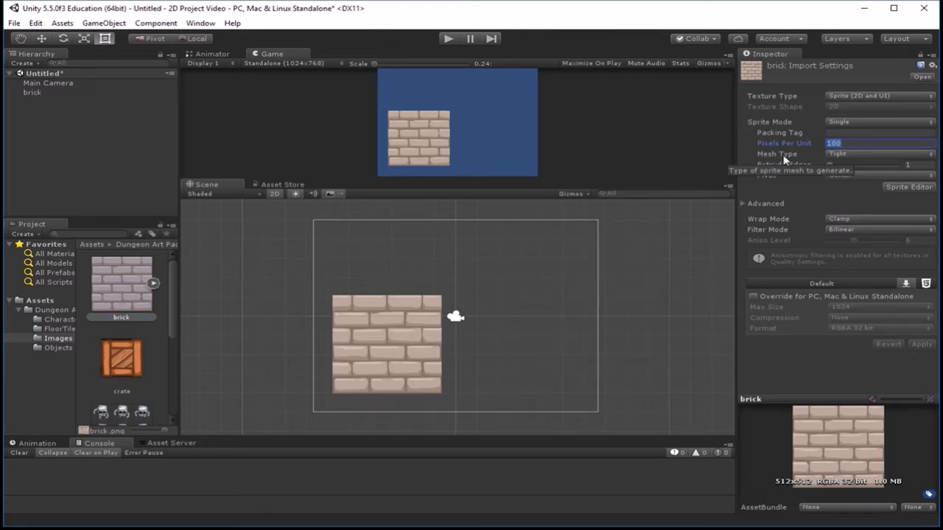
Apply 512 Pixels Per Unit to the brick texture and nudge the brick left and down
text(512)
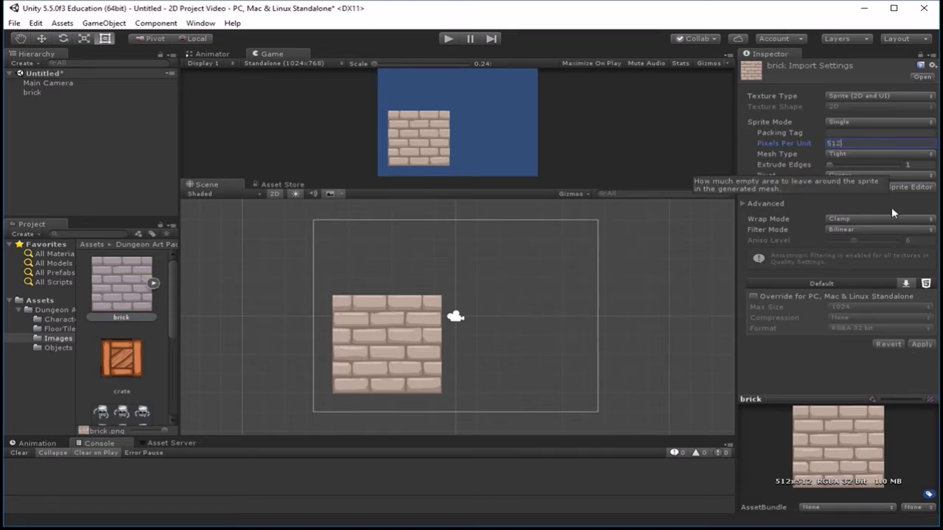
click(925, 346)
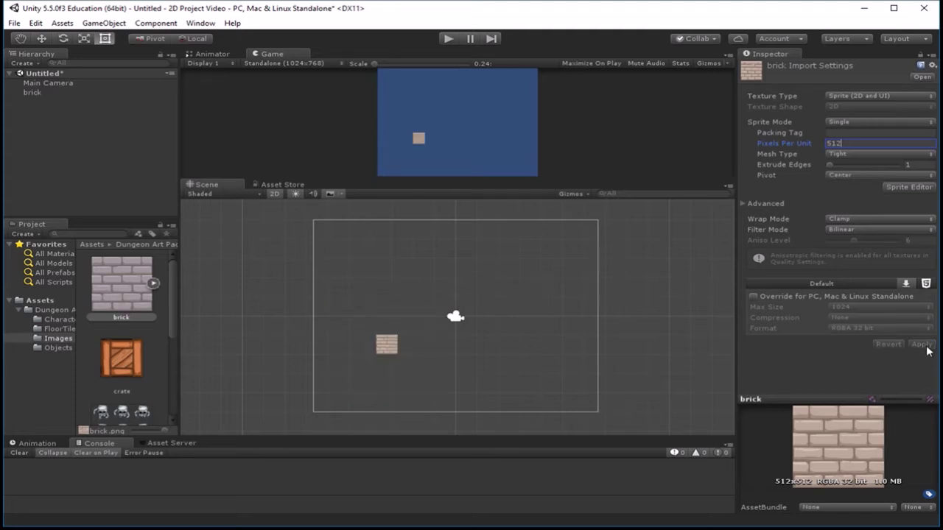
click(387, 351)
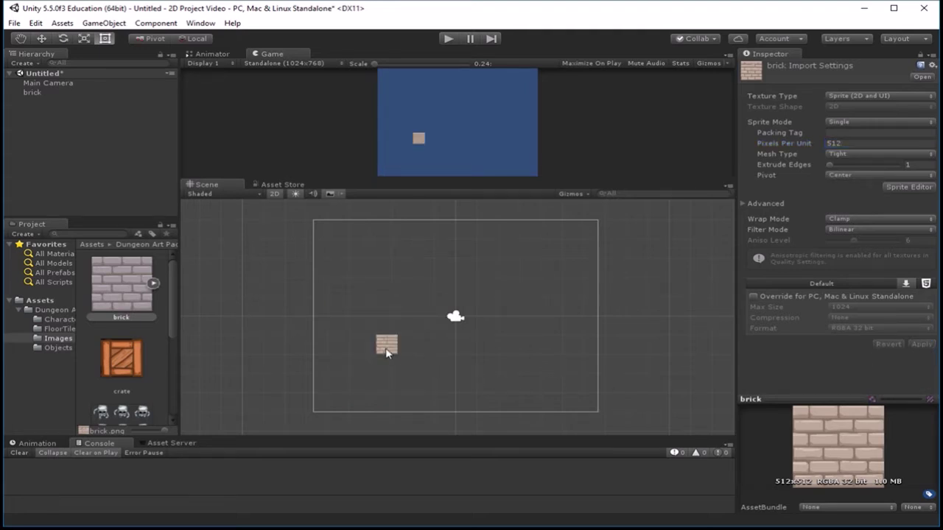
click(388, 353)
mouse_move(388, 354)
mouse_down()
mouse_move(387, 364)
mouse_move(386, 352)
mouse_up()
scroll(381, 368, up, 4)
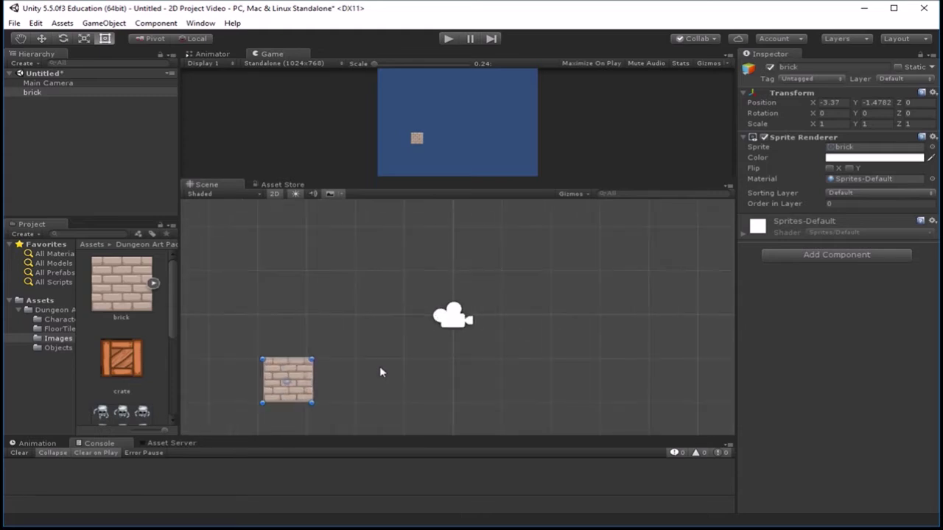
key(f)
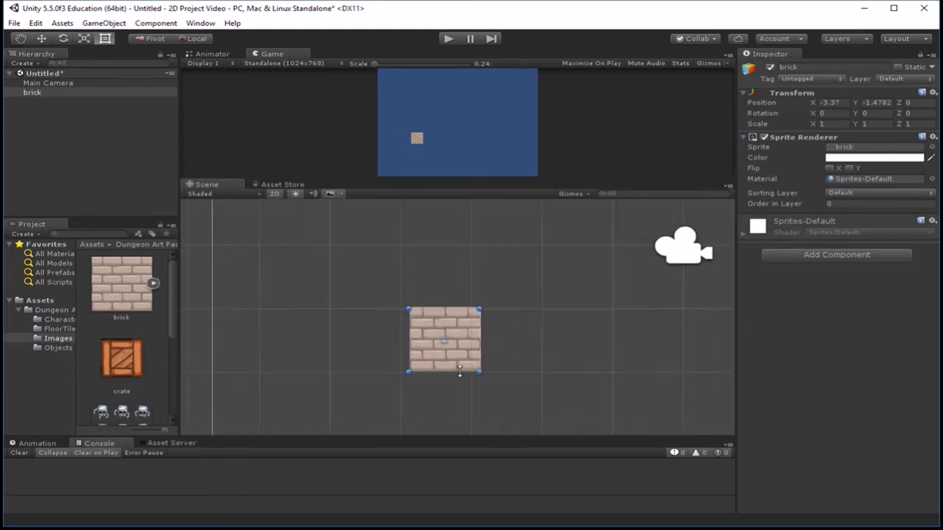
drag(455, 369, 442, 371)
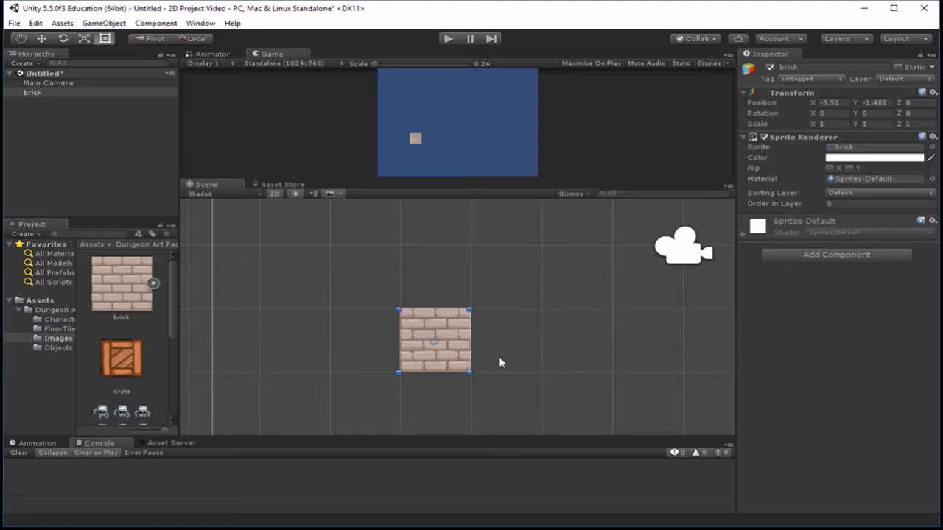
Fine-tune the brick object's position to X -3.51, Y -1.497
click(112, 287)
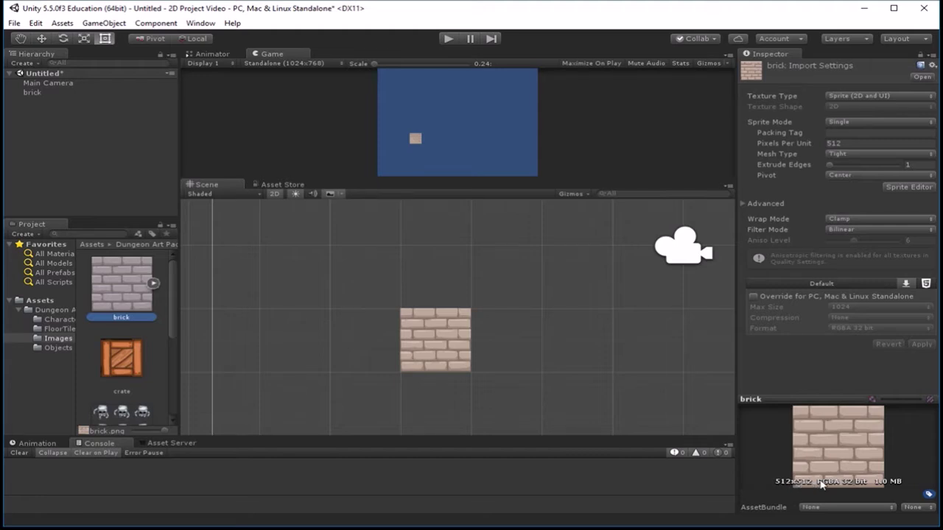
click(454, 359)
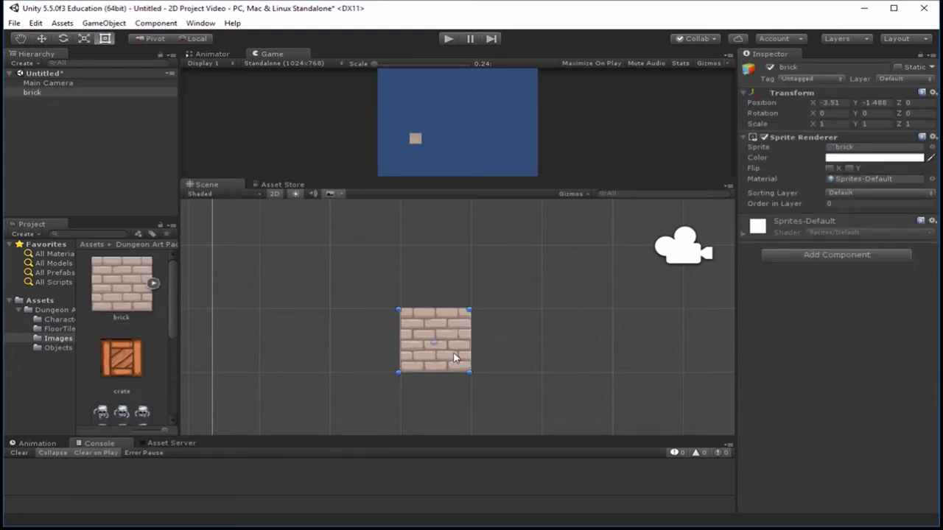
key(Down)
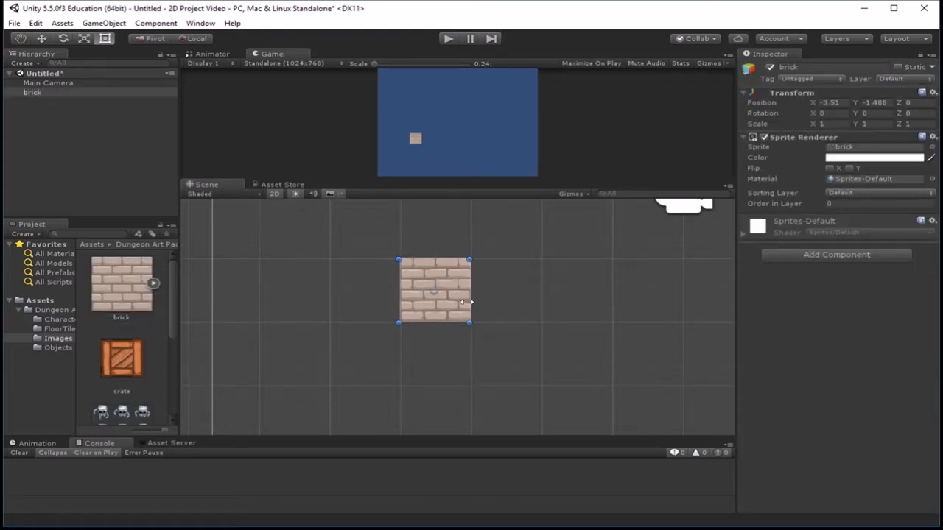
drag(458, 302, 458, 306)
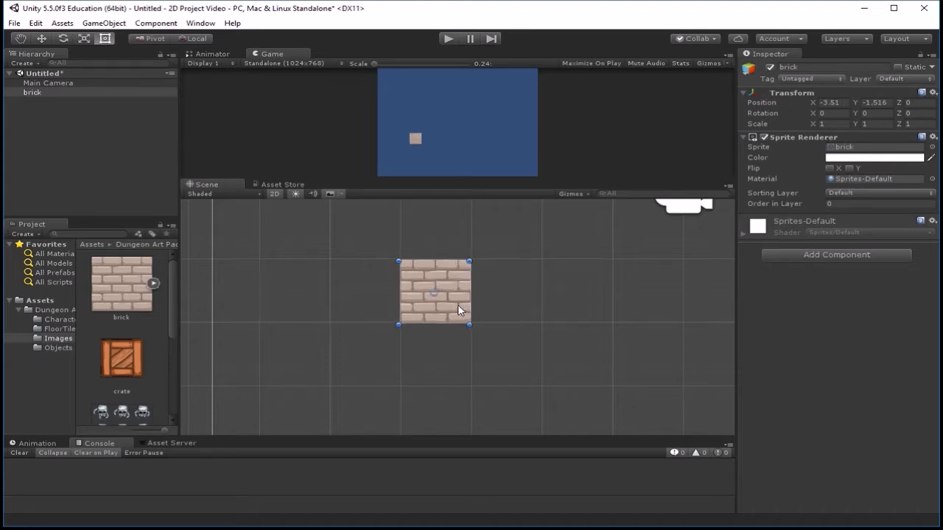
drag(458, 310, 459, 309)
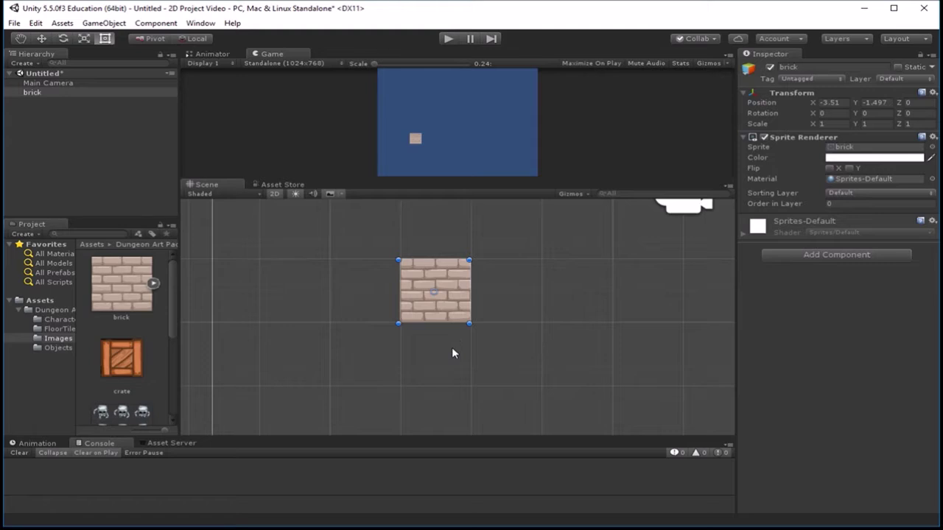
scroll(451, 347, down, 4)
scroll(469, 378, up, 1)
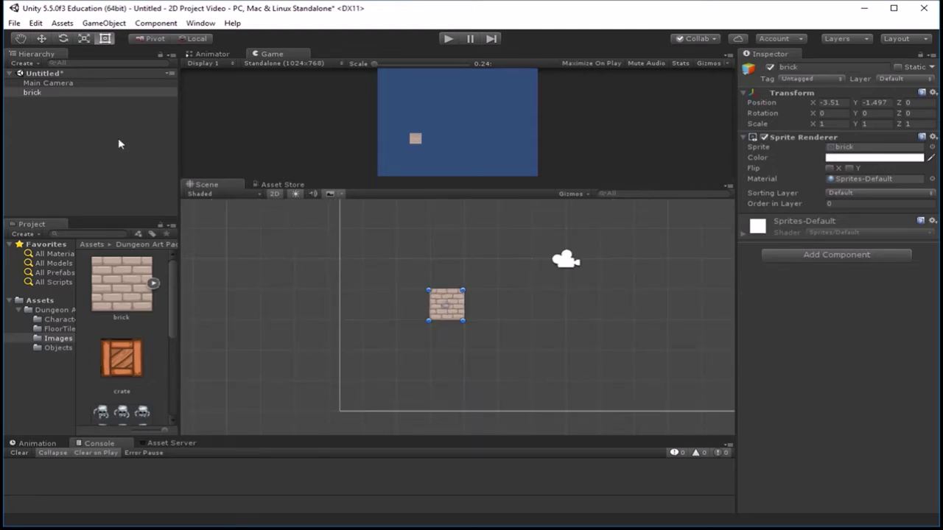
In the Images folder, import the crate image as Sprite (2D and UI) and apply
scroll(120, 386, down, 3)
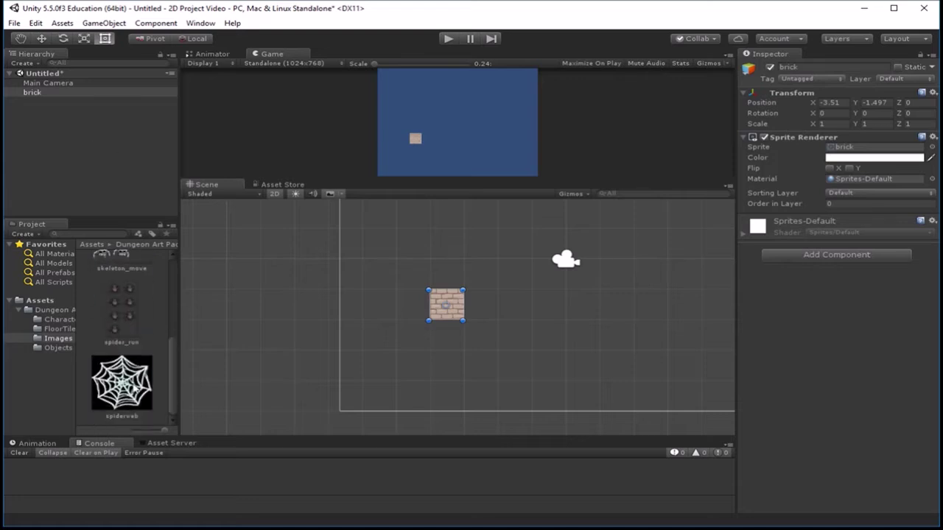
scroll(133, 389, up, 3)
scroll(134, 389, down, 2)
scroll(131, 387, up, 2)
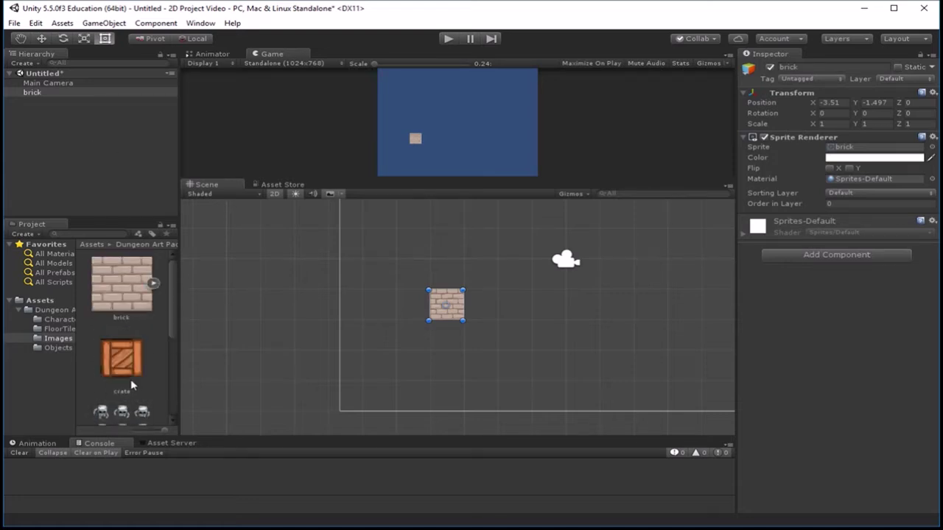
click(65, 331)
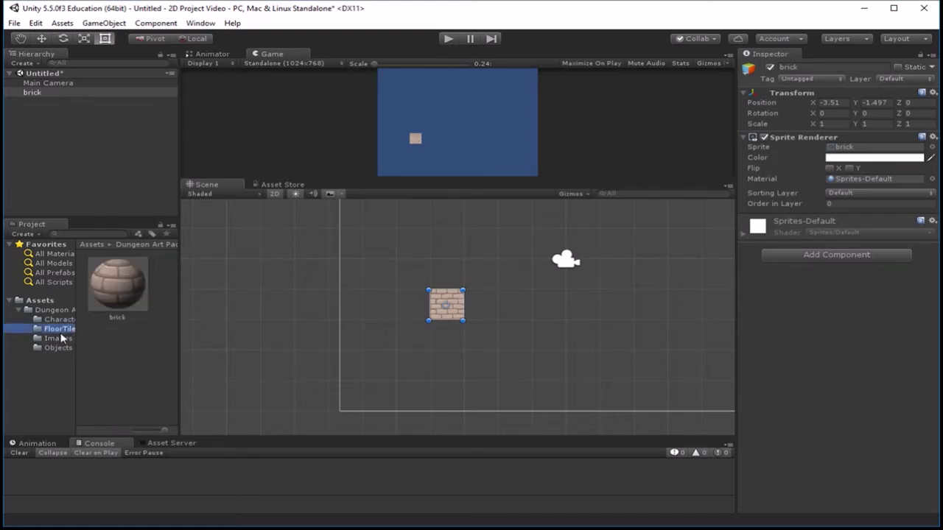
click(59, 339)
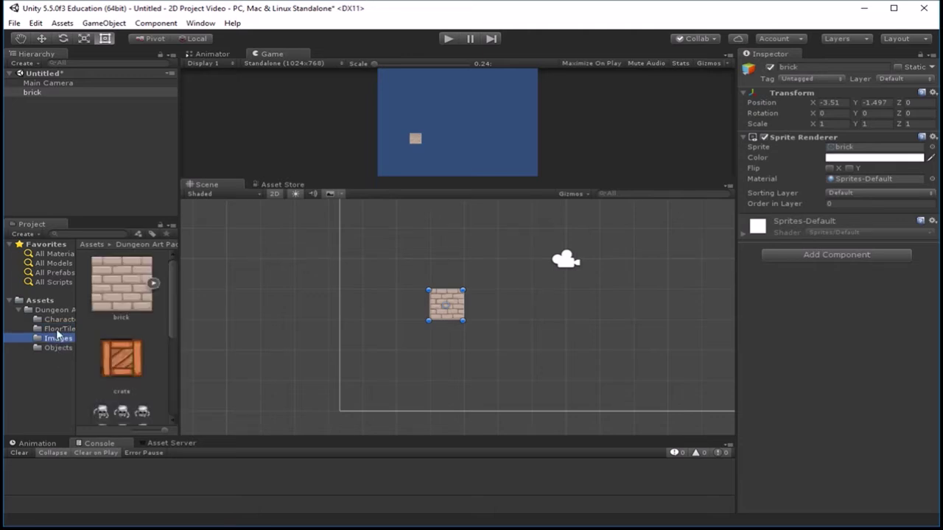
click(59, 330)
click(58, 339)
click(129, 361)
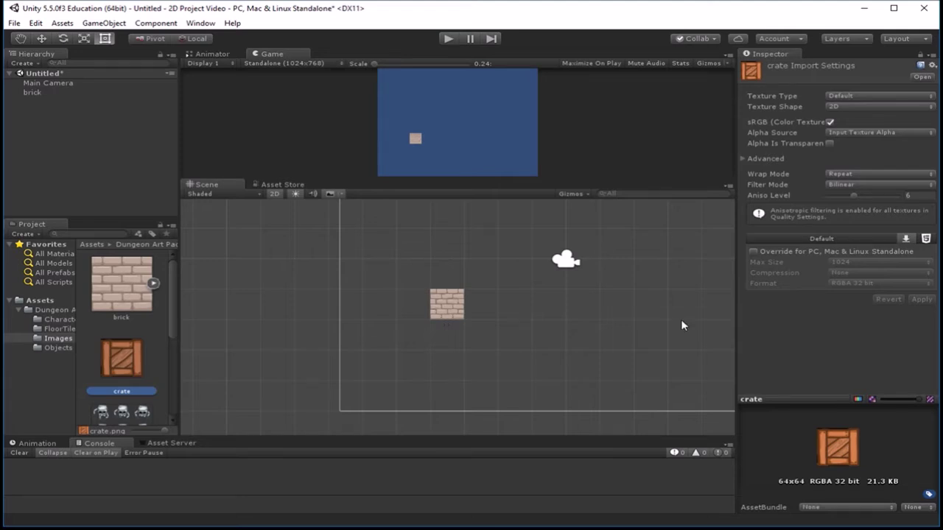
click(859, 96)
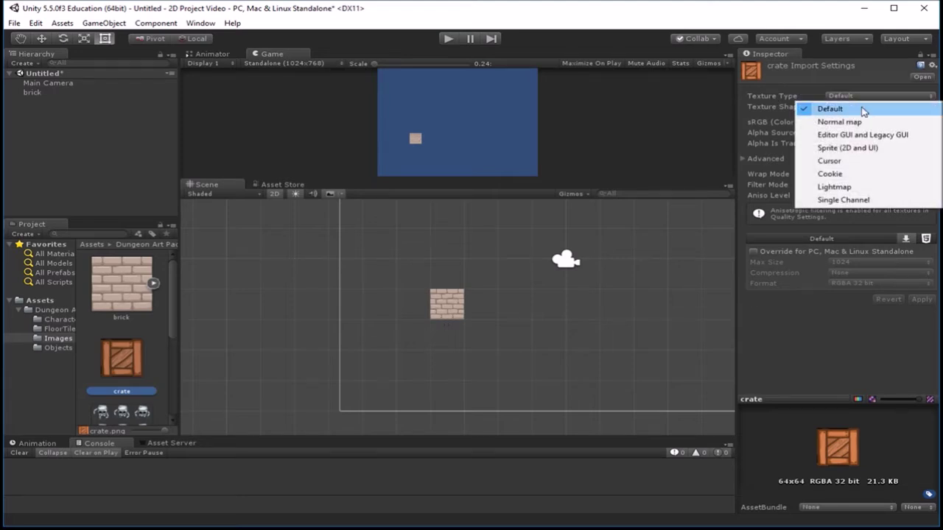
click(870, 148)
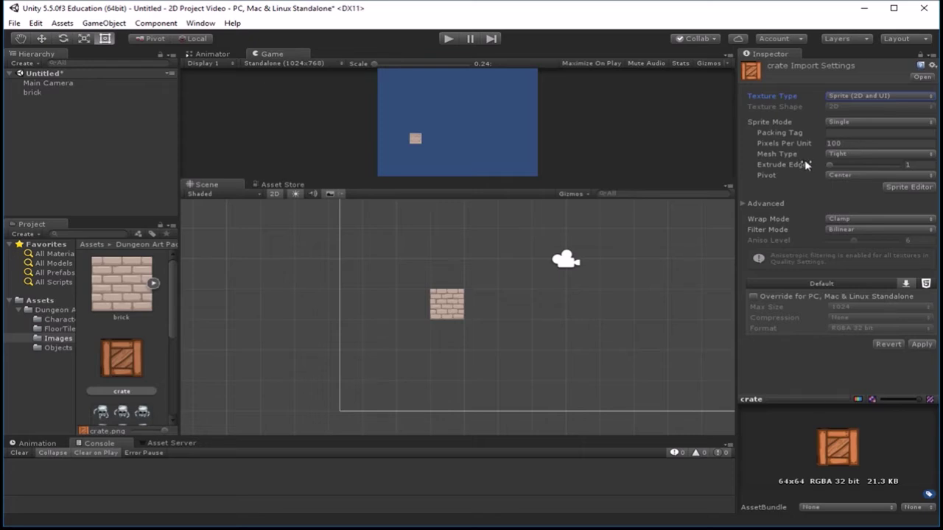
click(921, 345)
Drag a crate sprite into the scene and place it over the brick's right half
drag(127, 361, 447, 310)
scroll(447, 313, up, 1)
scroll(445, 311, up, 2)
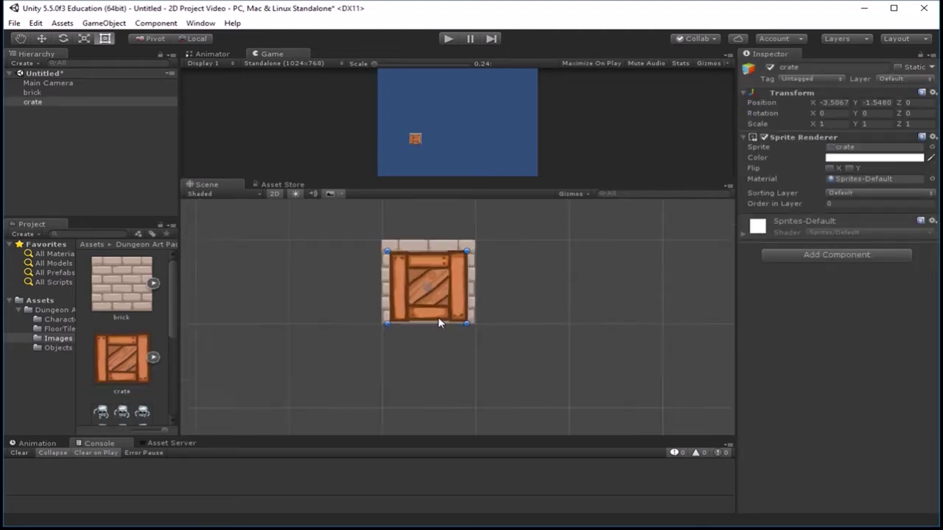
scroll(446, 318, down, 1)
mouse_move(446, 315)
mouse_down()
mouse_move(447, 335)
mouse_move(480, 310)
mouse_move(453, 303)
mouse_up()
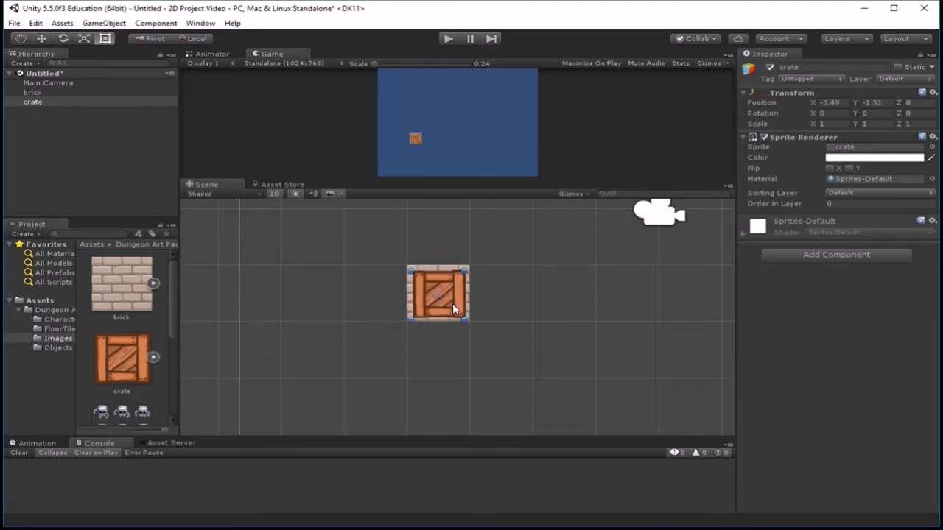
Apply 512 Pixels Per Unit to the crate and move the crate onto the brick's left side
click(137, 370)
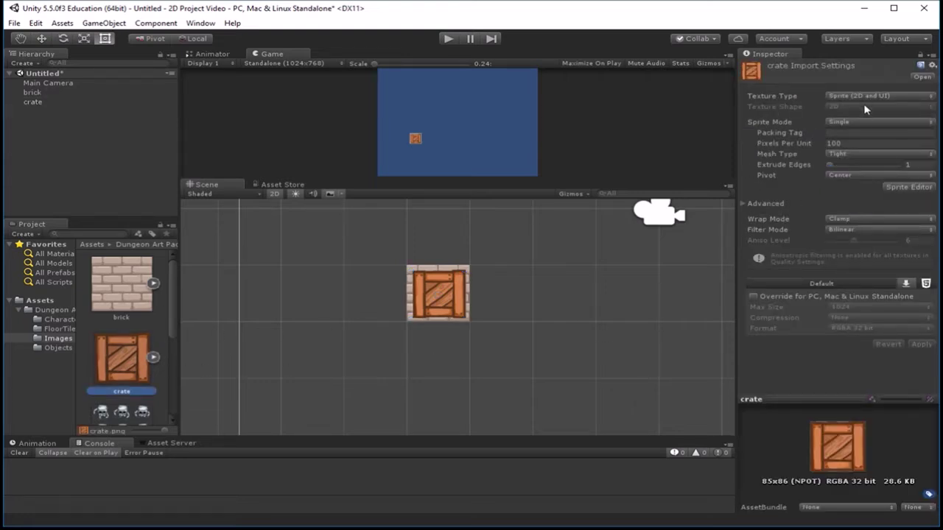
click(861, 143)
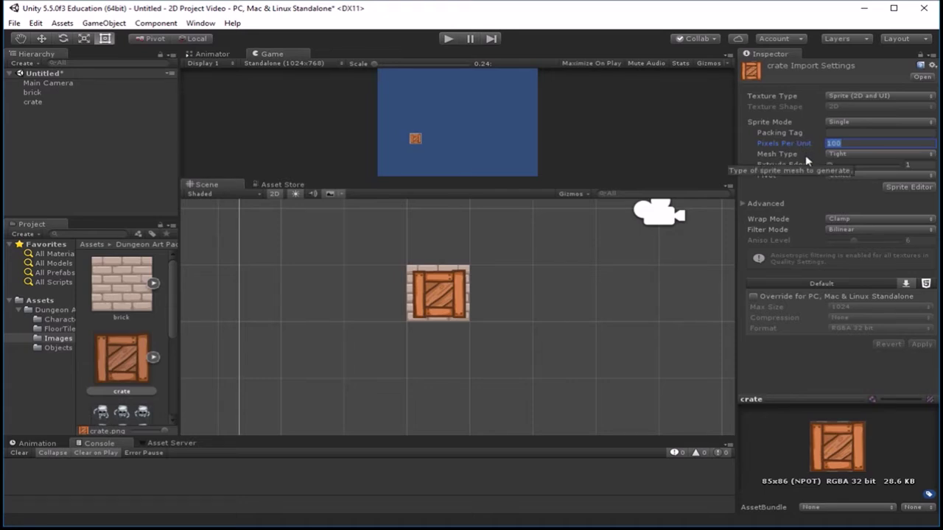
text(512)
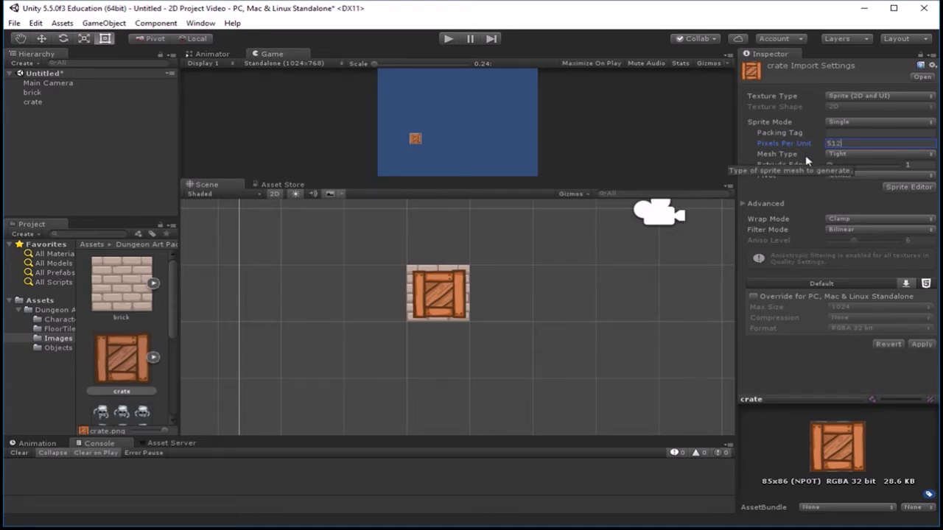
click(921, 344)
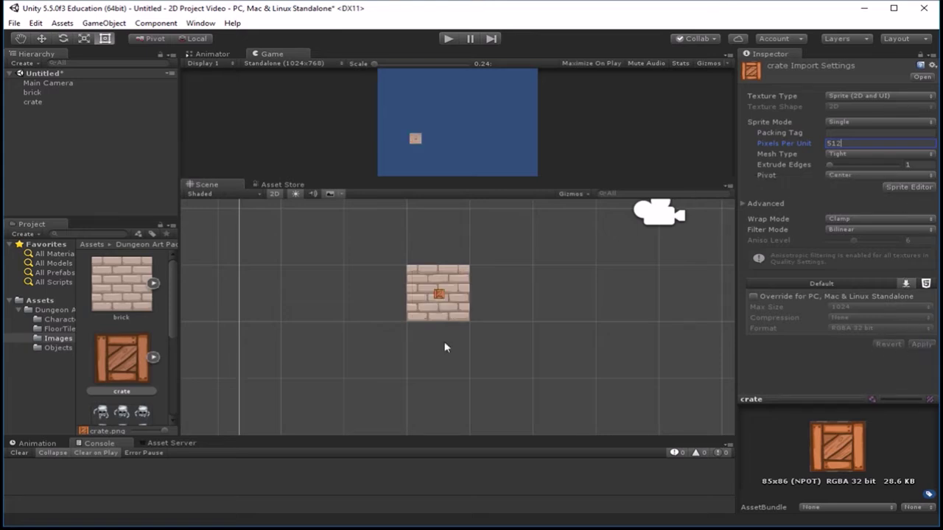
scroll(435, 306, up, 5)
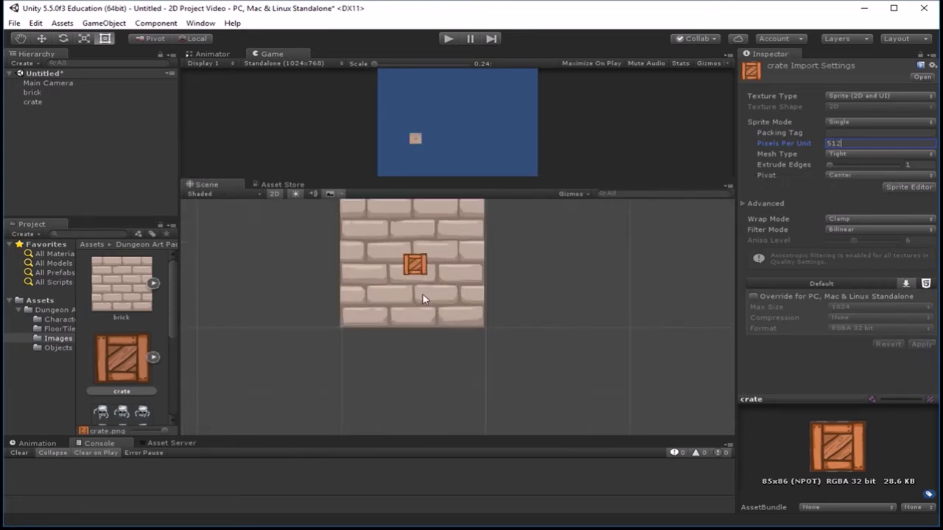
middle_drag(423, 290, 436, 320)
scroll(427, 340, up, 2)
scroll(429, 338, down, 1)
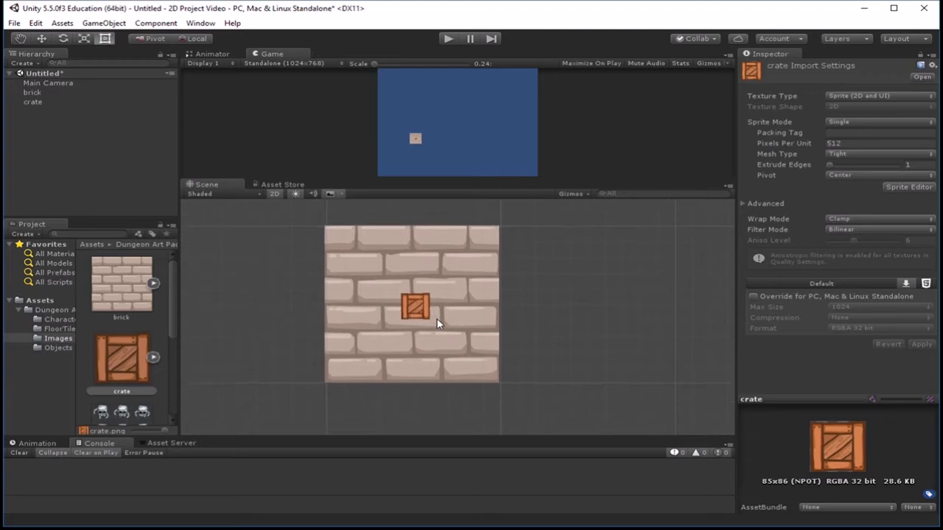
scroll(436, 327, down, 1)
click(429, 313)
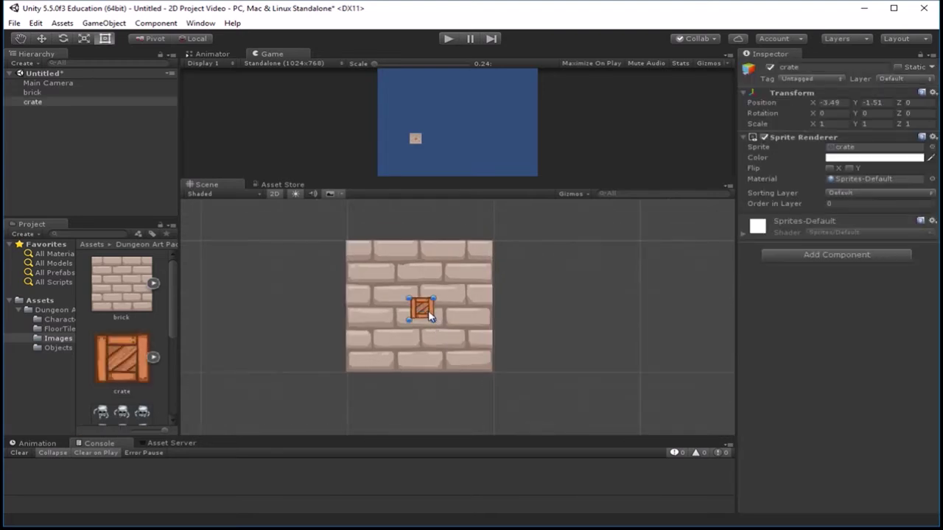
mouse_move(430, 315)
mouse_down()
mouse_move(391, 305)
mouse_move(397, 328)
mouse_move(418, 324)
mouse_up()
Restore the crate to 100 Pixels Per Unit and move it left of the brick to X -5.465, Y -1.49
click(124, 360)
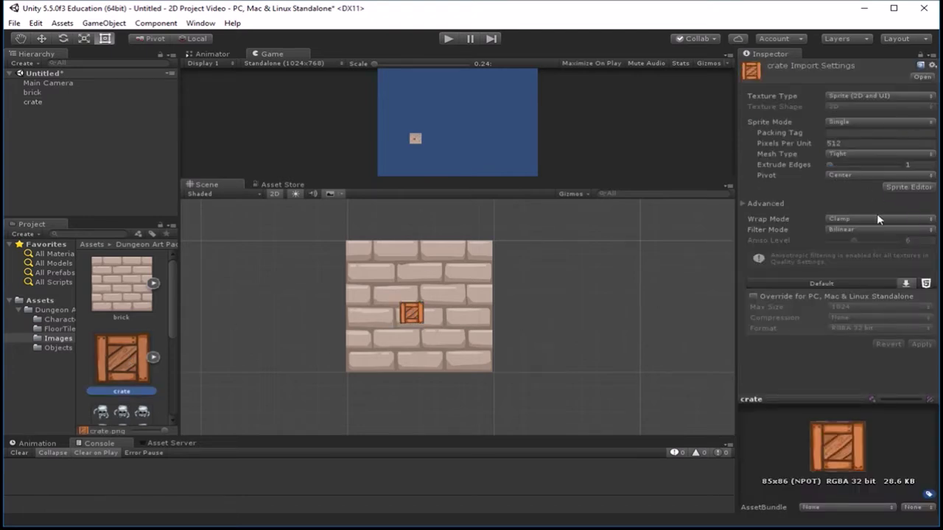
click(831, 144)
text(1)
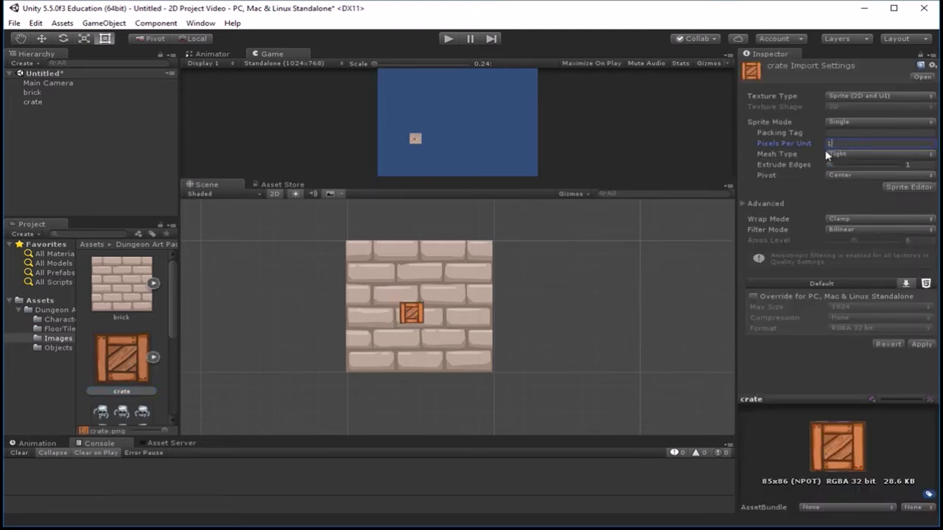
text(00)
click(916, 345)
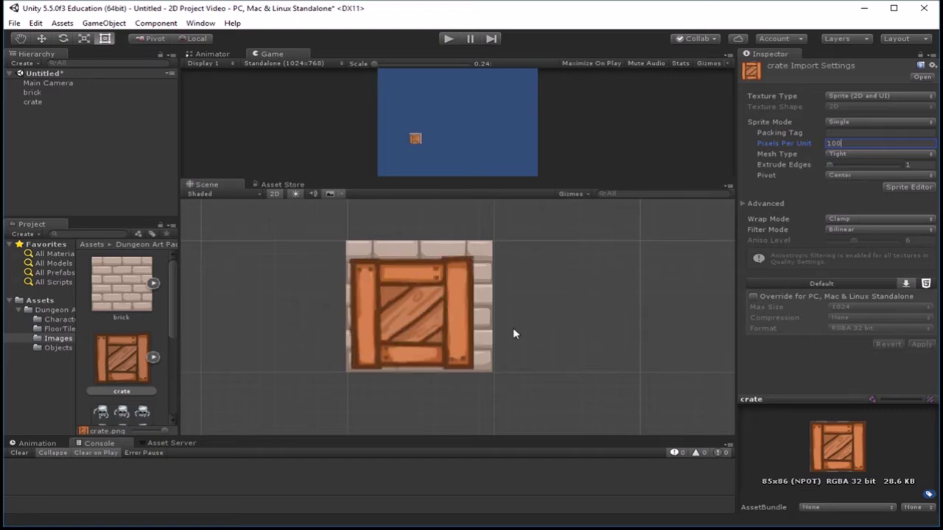
scroll(486, 319, down, 3)
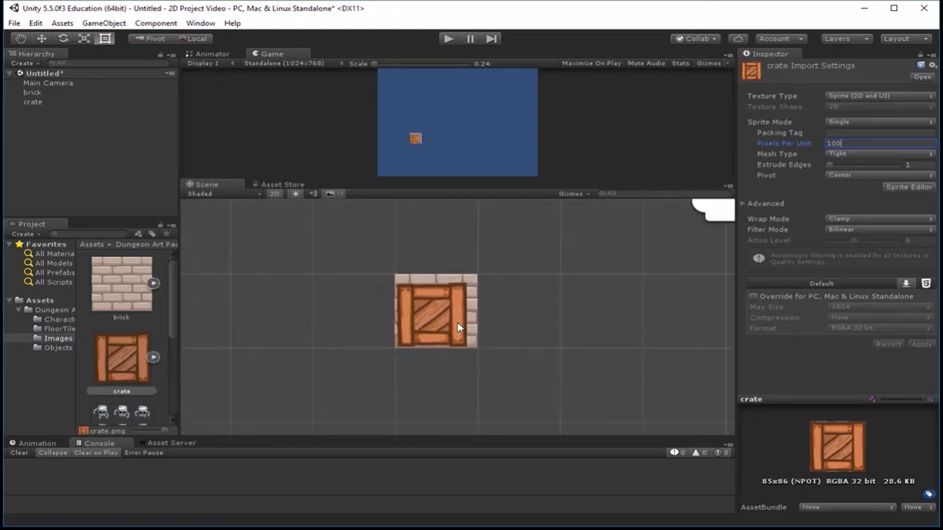
click(469, 337)
click(451, 330)
drag(454, 330, 303, 325)
scroll(376, 318, down, 2)
Import skeleton_move as Sprite (2D and UI) with Sprite Mode Multiple and apply
scroll(140, 346, down, 3)
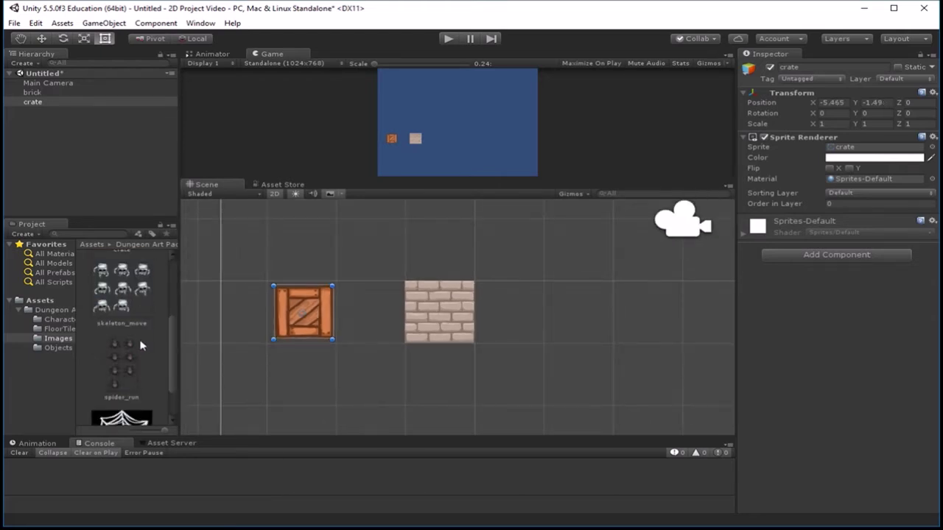
scroll(143, 344, down, 2)
scroll(142, 345, up, 3)
click(142, 365)
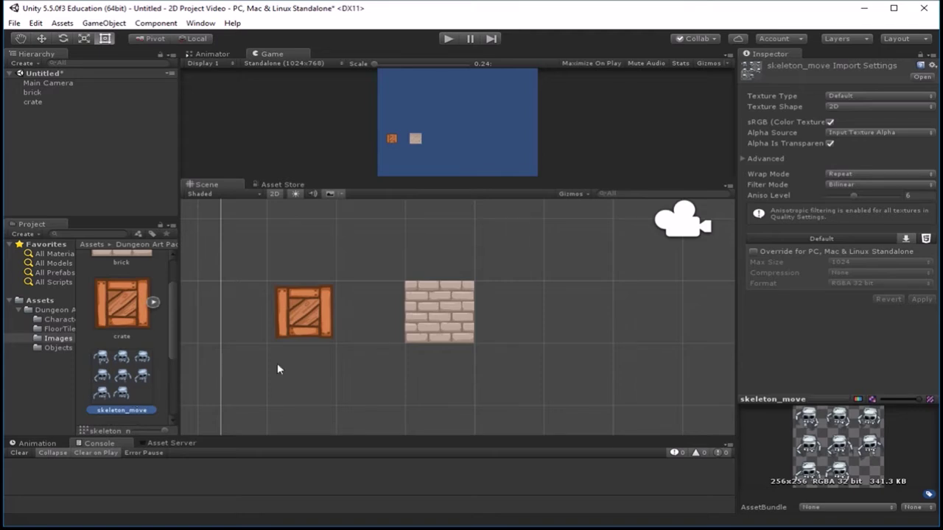
click(859, 97)
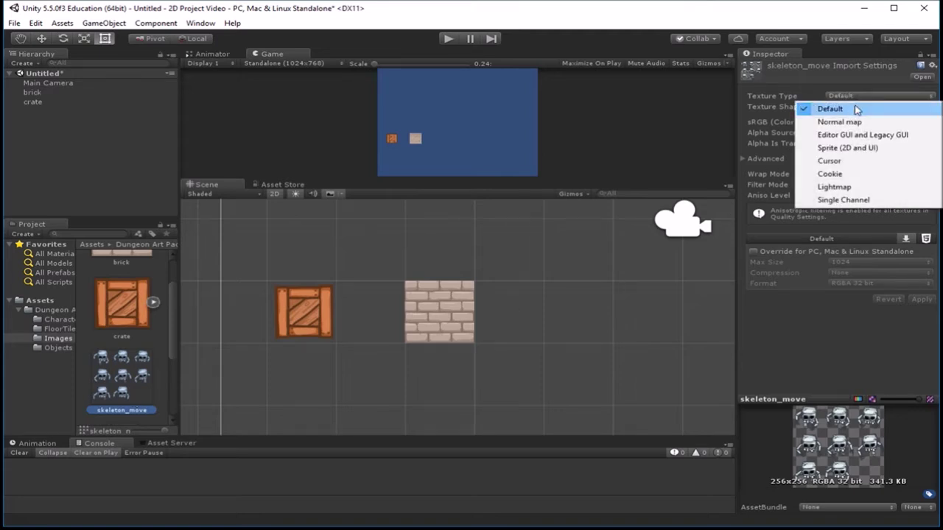
click(854, 148)
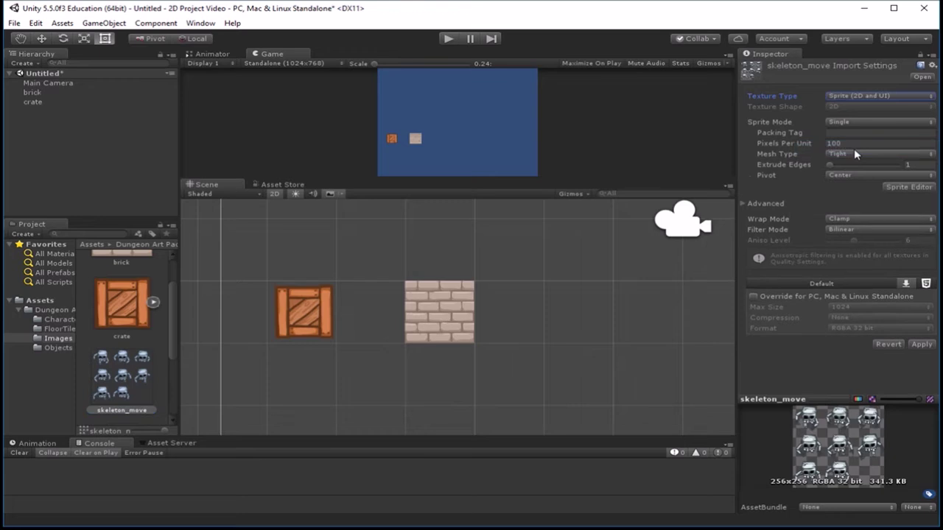
click(855, 123)
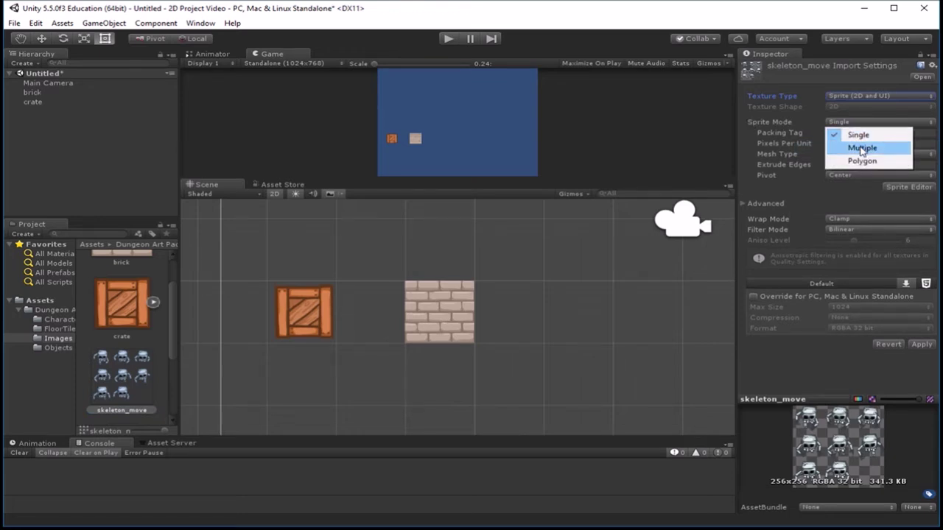
click(862, 148)
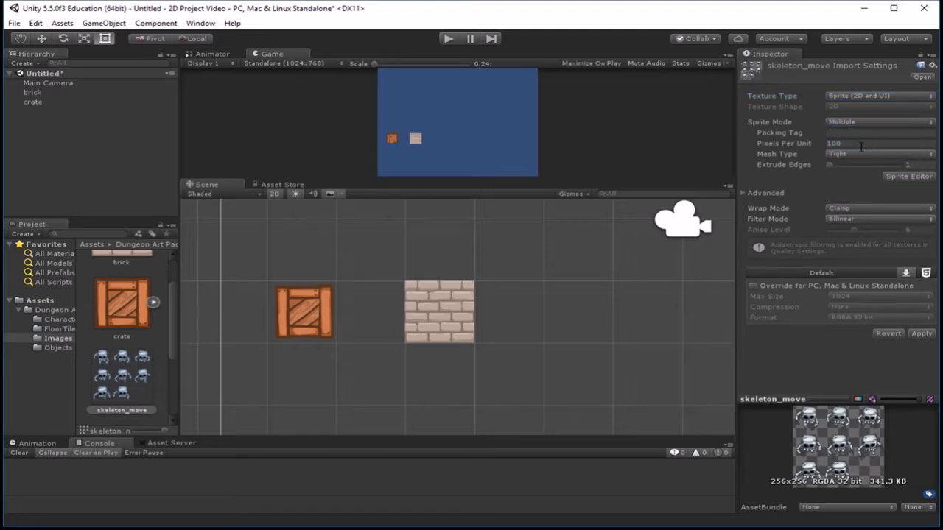
click(922, 334)
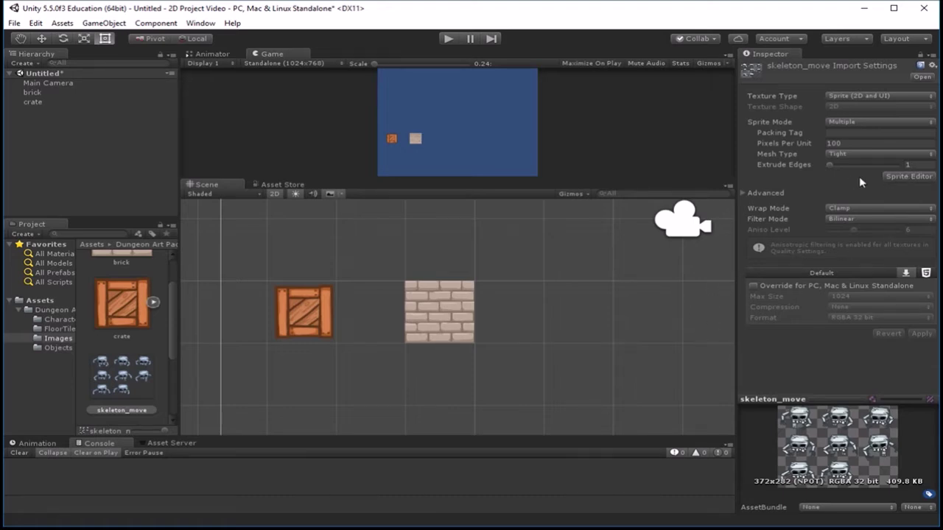
click(910, 177)
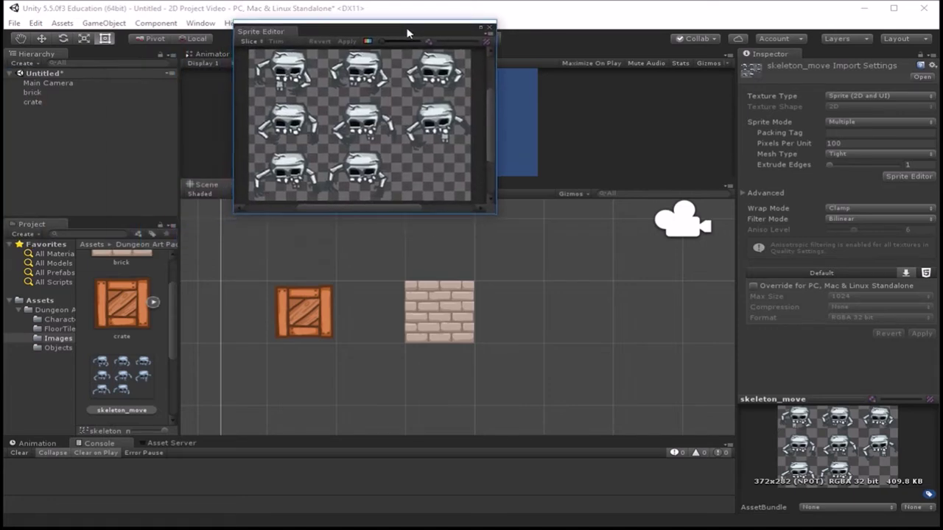
Enlarge the Sprite Editor window and bring the whole skeleton sheet into view
drag(439, 223, 636, 377)
scroll(452, 251, up, 4)
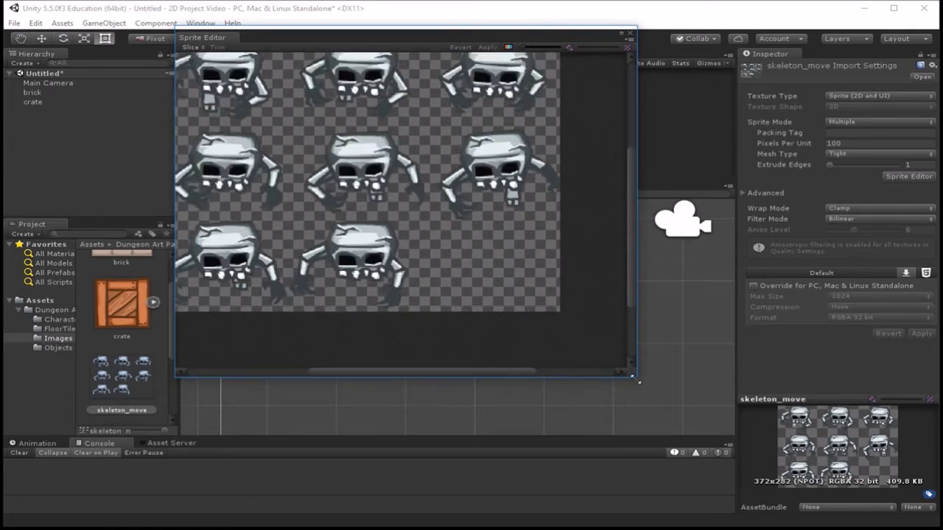
scroll(495, 256, down, 2)
scroll(449, 201, up, 3)
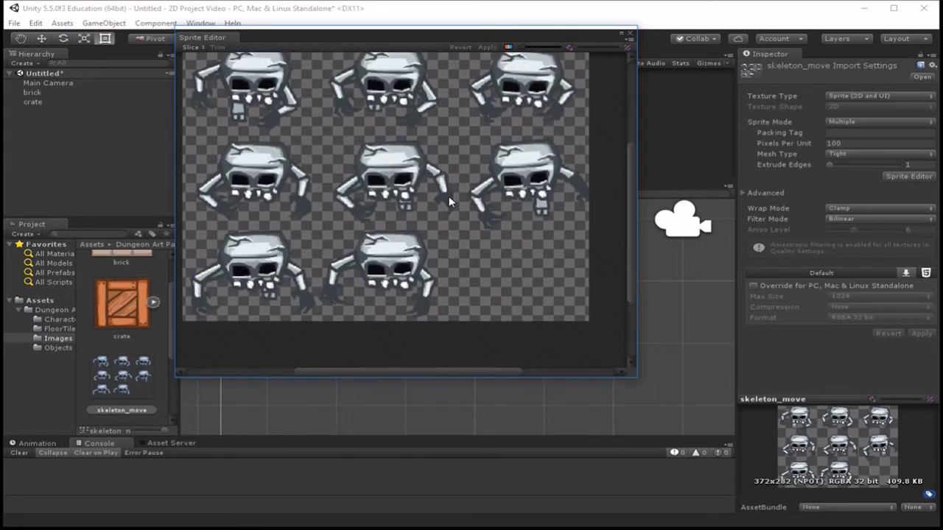
middle_drag(433, 190, 442, 213)
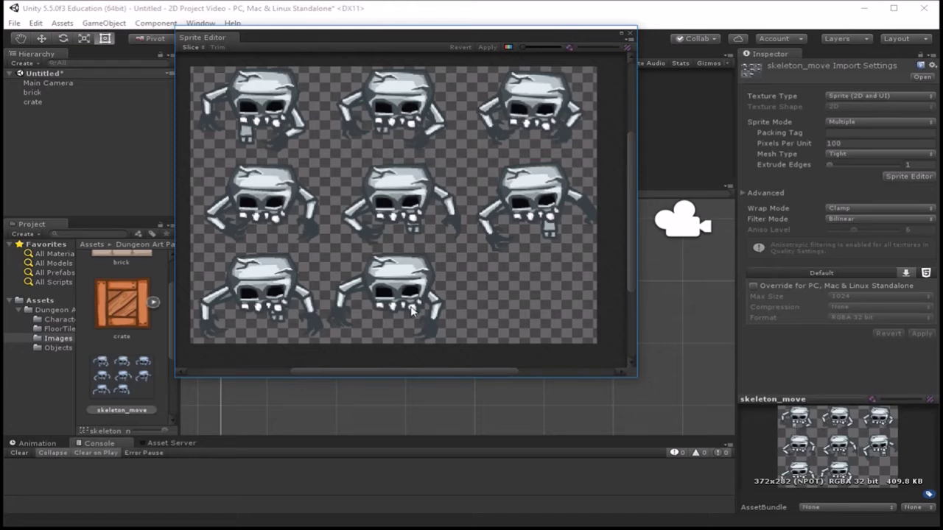
Slice the sheet automatically into eight sprites, apply, and close the Sprite Editor
click(190, 47)
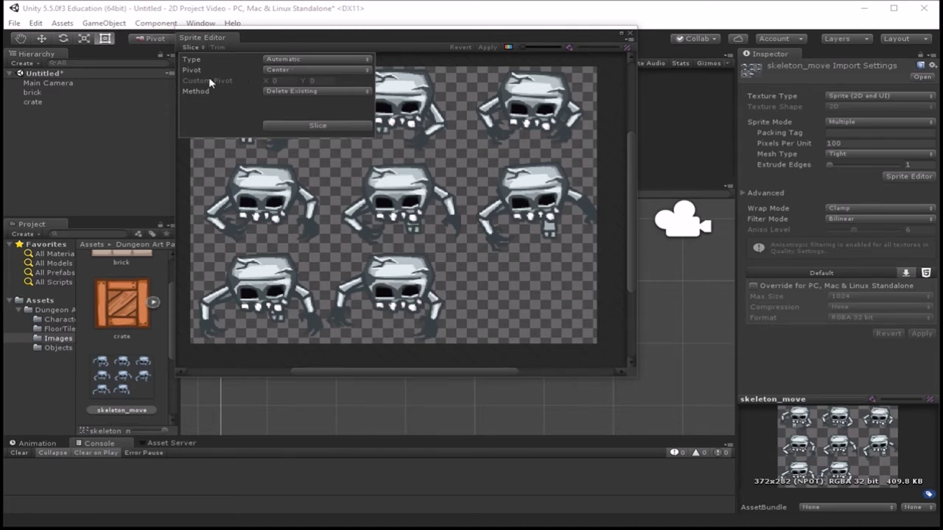
click(318, 60)
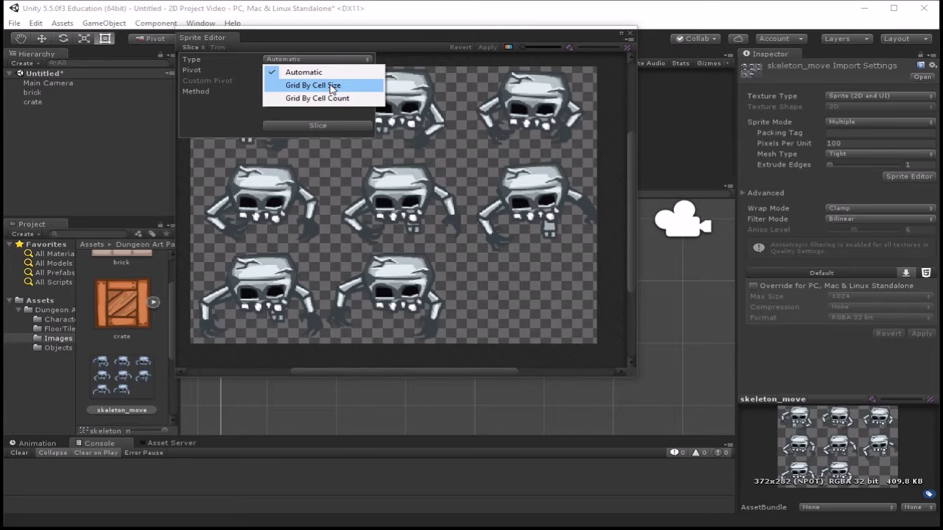
click(317, 71)
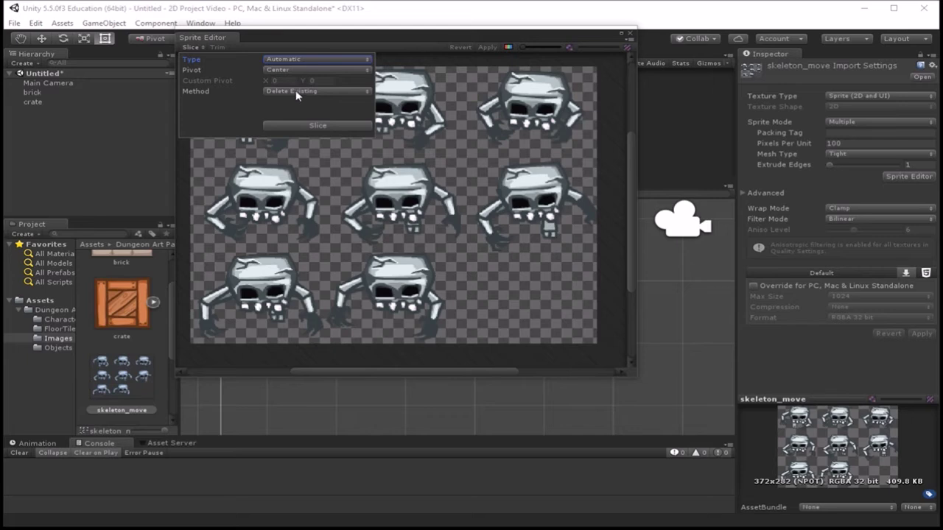
click(323, 127)
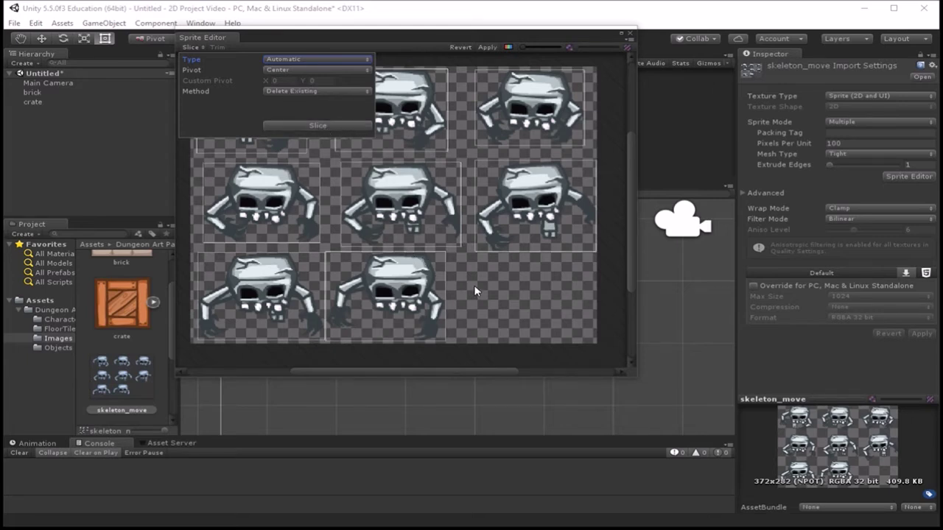
click(420, 229)
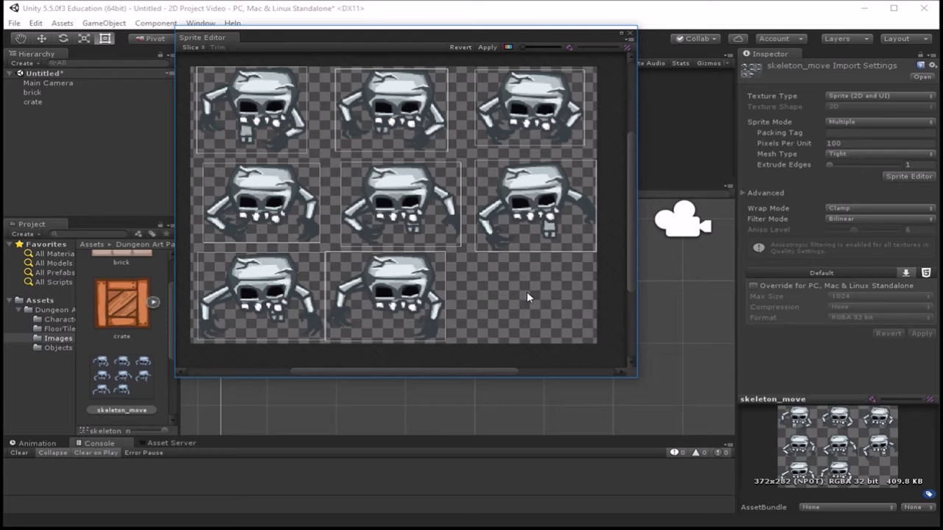
click(487, 48)
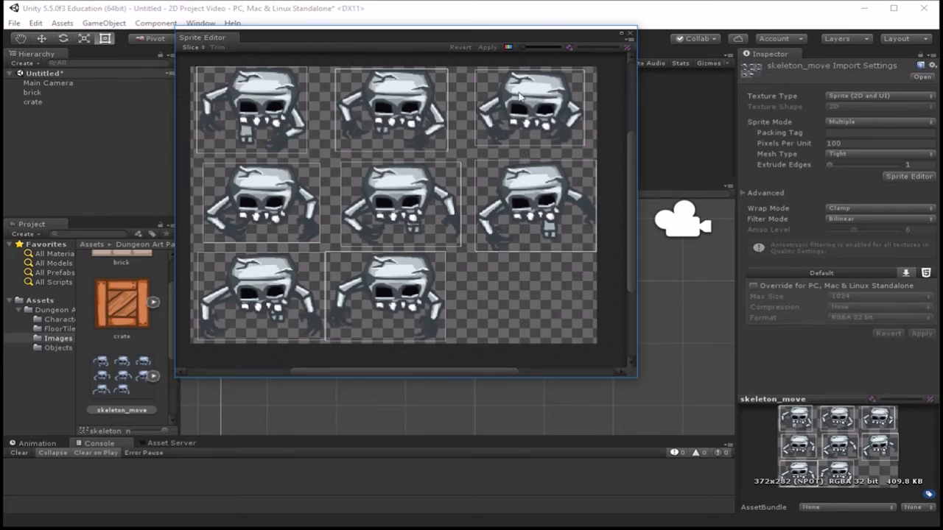
click(630, 34)
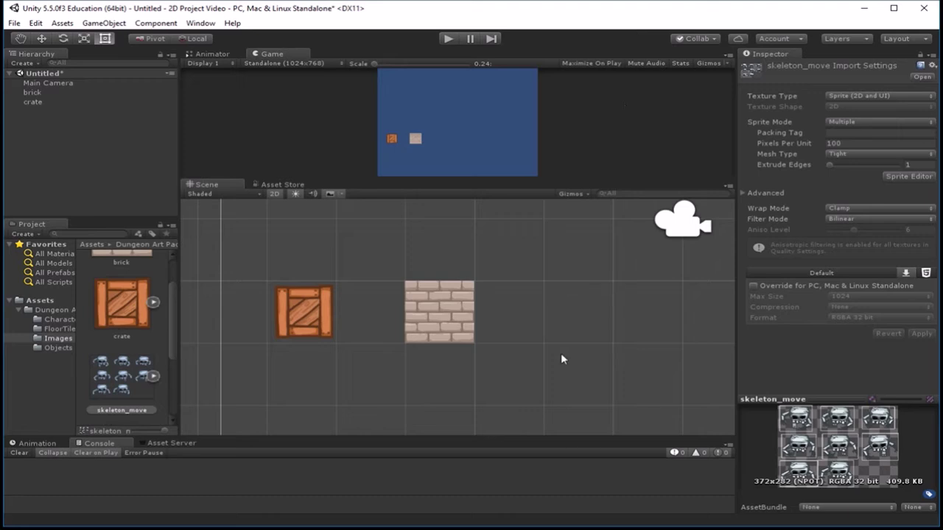
Expand skeleton_move and drag the skeleton_move_2 sprite onto the brick in the scene
scroll(125, 317, down, 3)
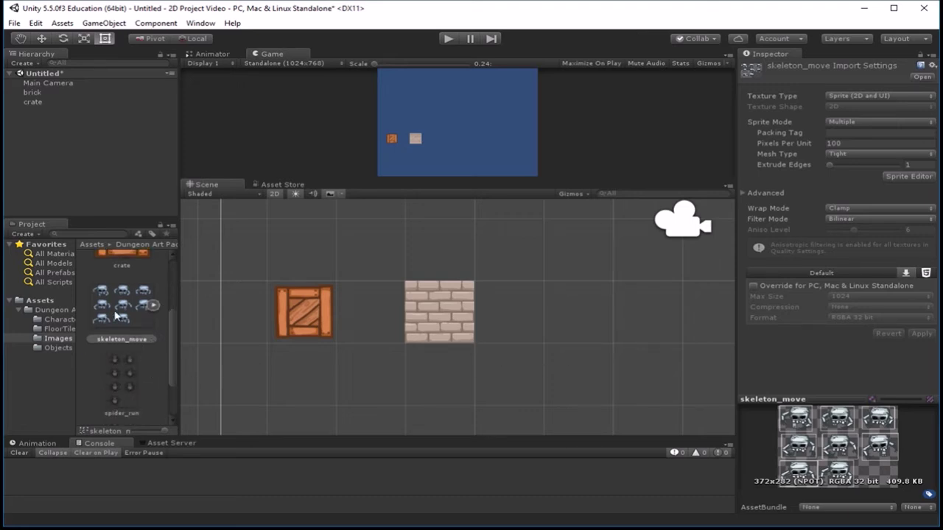
click(153, 306)
scroll(150, 305, down, 5)
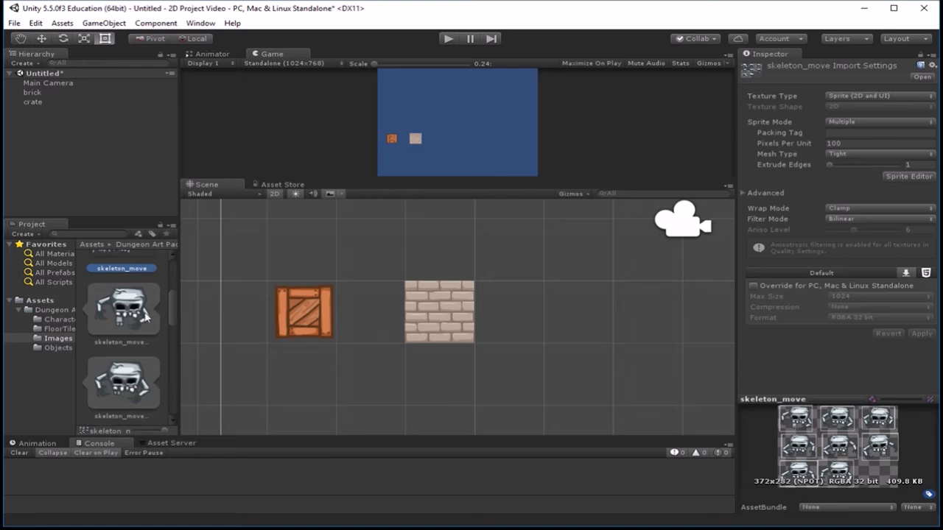
scroll(134, 350, down, 8)
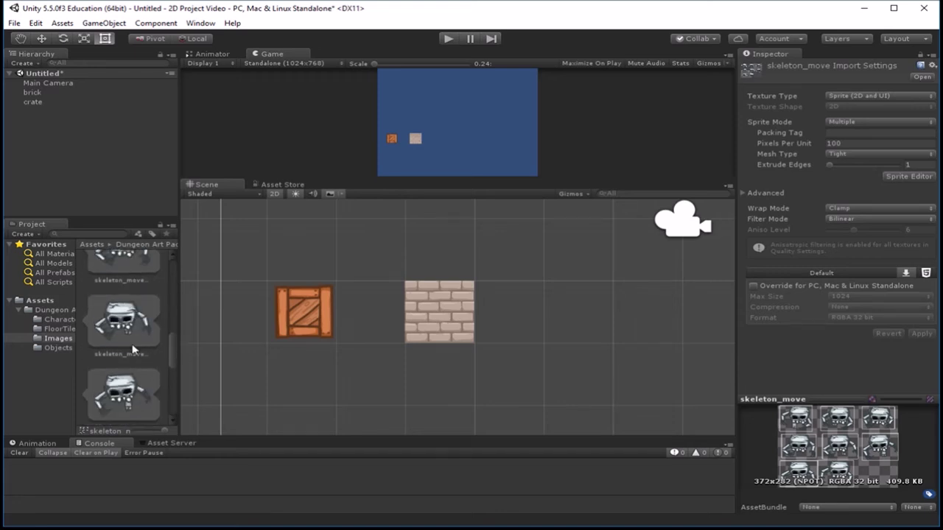
scroll(134, 348, down, 6)
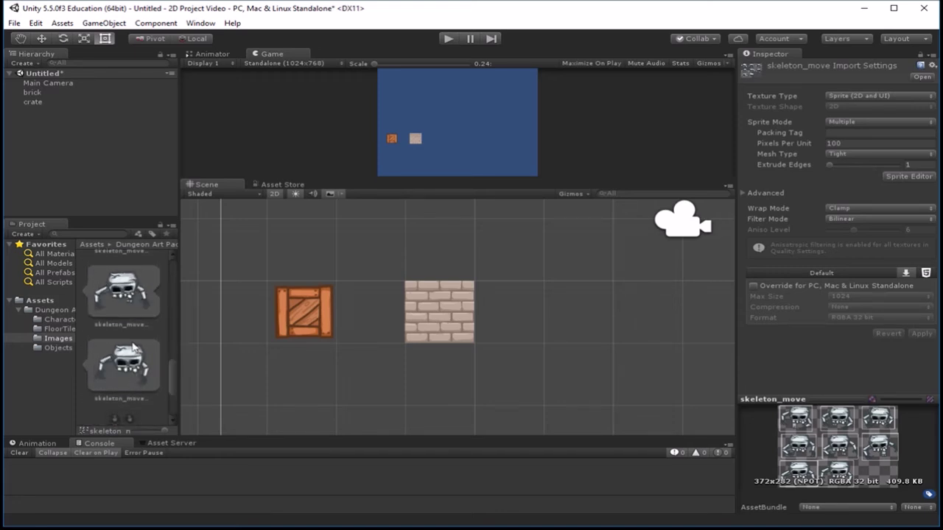
scroll(133, 345, down, 6)
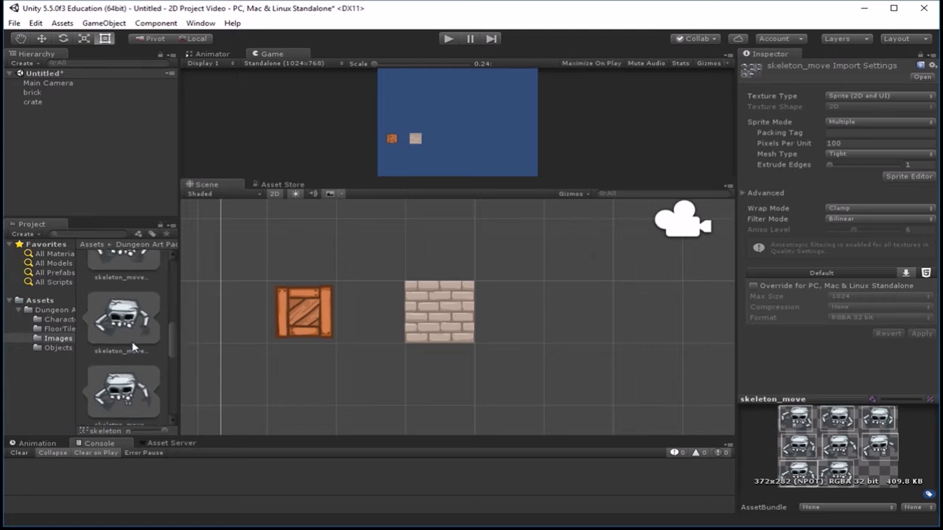
scroll(133, 343, down, 6)
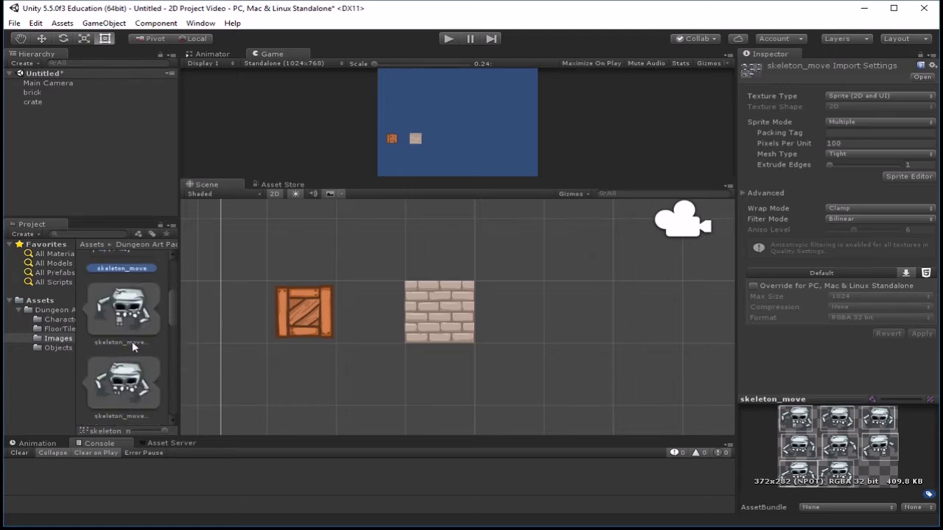
scroll(133, 347, down, 2)
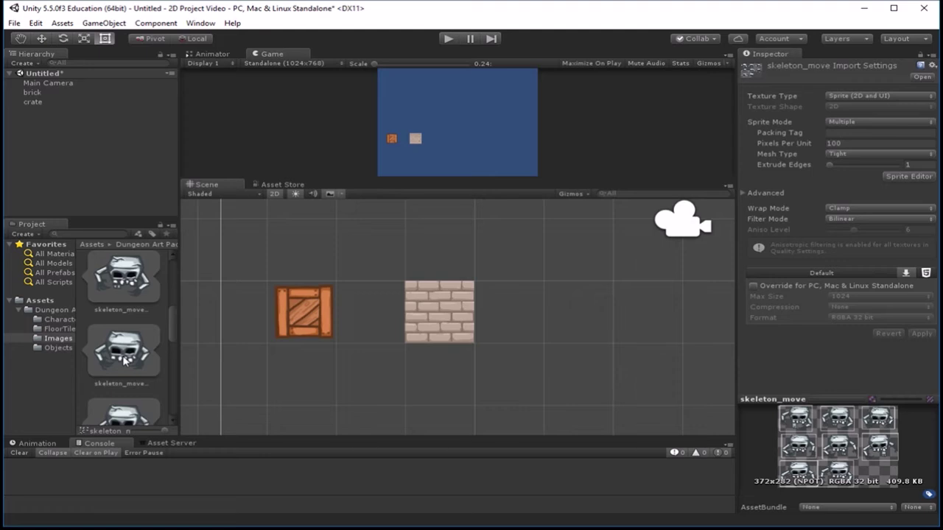
scroll(122, 356, down, 3)
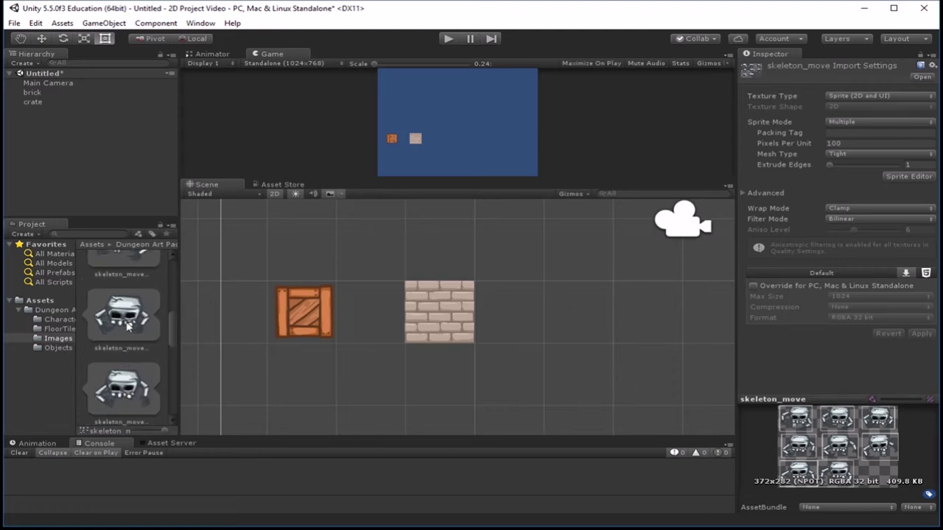
drag(126, 323, 435, 322)
Select the crate image to view its import settings
scroll(458, 365, up, 5)
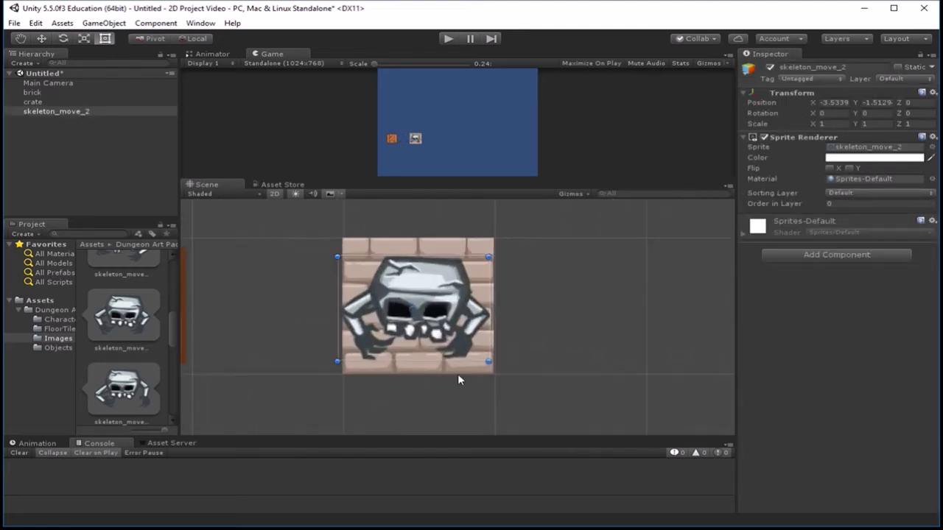
scroll(457, 374, down, 5)
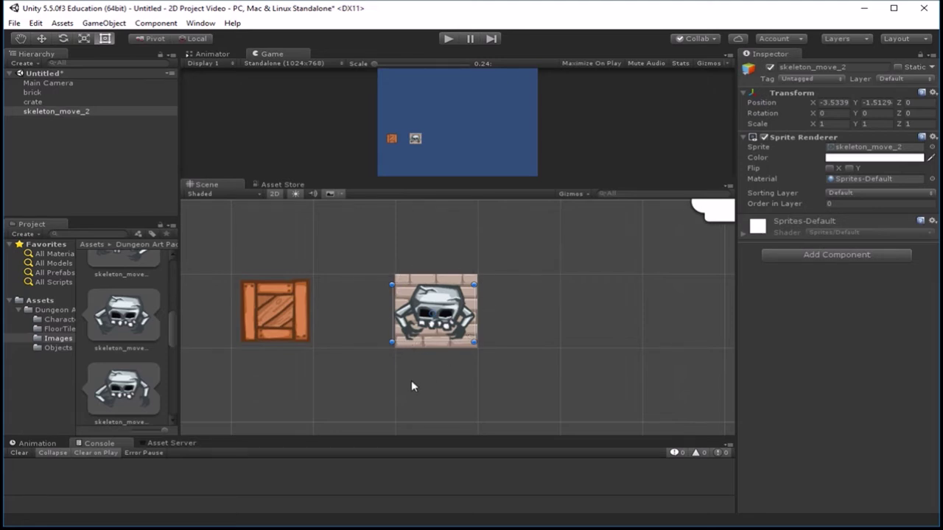
scroll(411, 386, down, 2)
scroll(405, 386, up, 2)
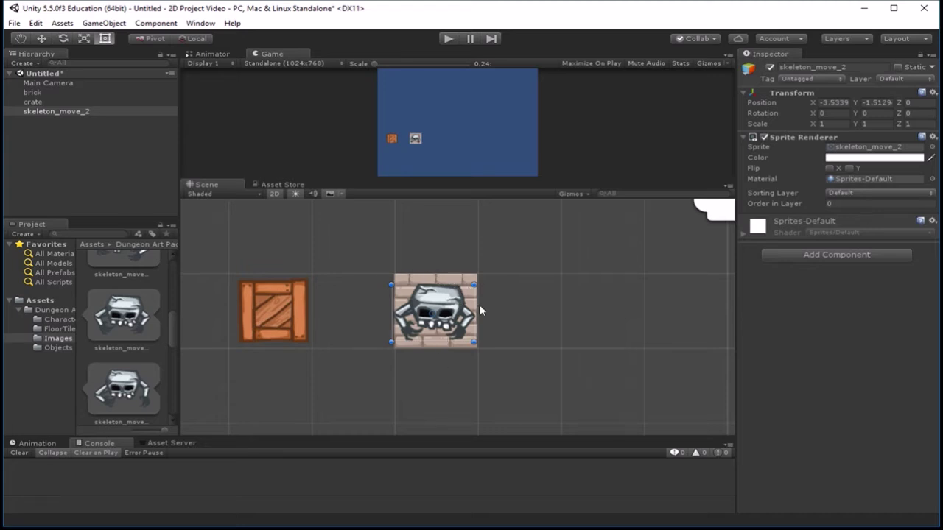
scroll(398, 374, down, 1)
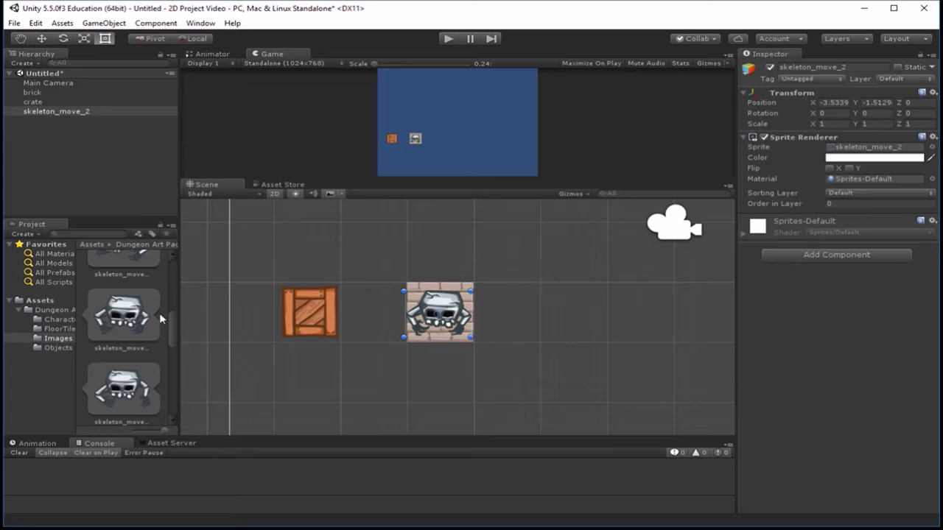
scroll(116, 327, up, 3)
click(115, 343)
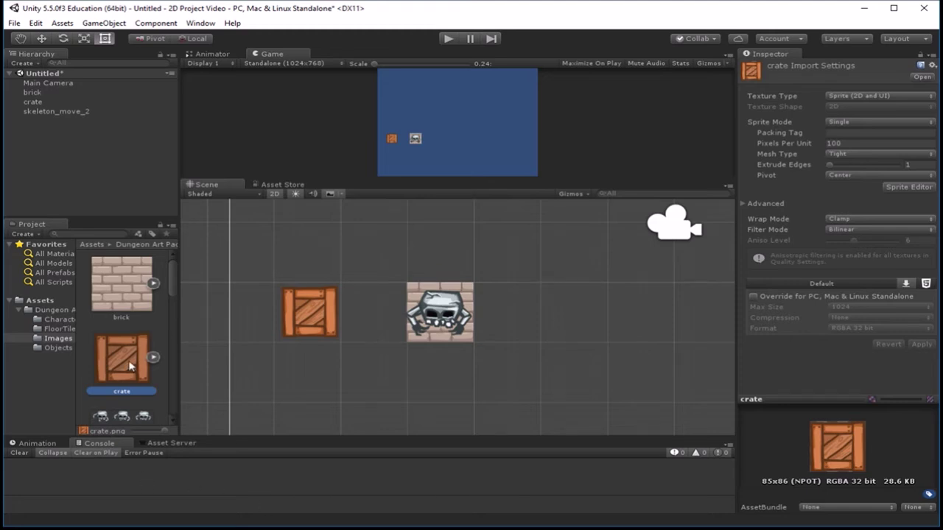
Switch the crate texture to Multiple sprite mode, apply the import settings, and visit the Sprite Editor
click(867, 122)
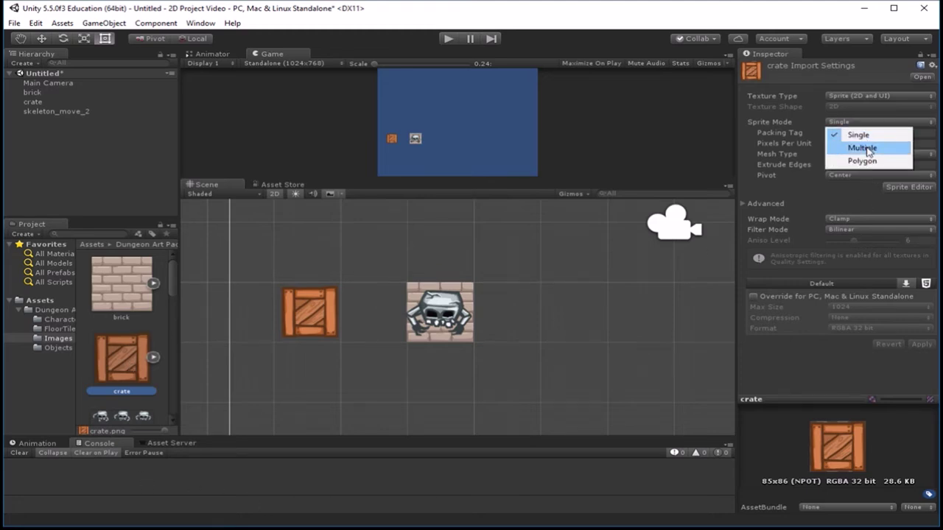
click(861, 148)
click(896, 178)
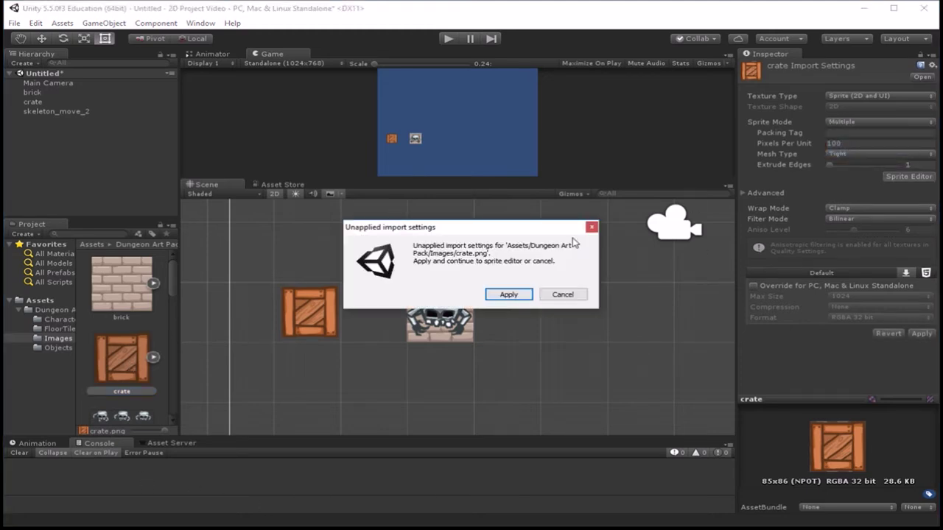
click(508, 295)
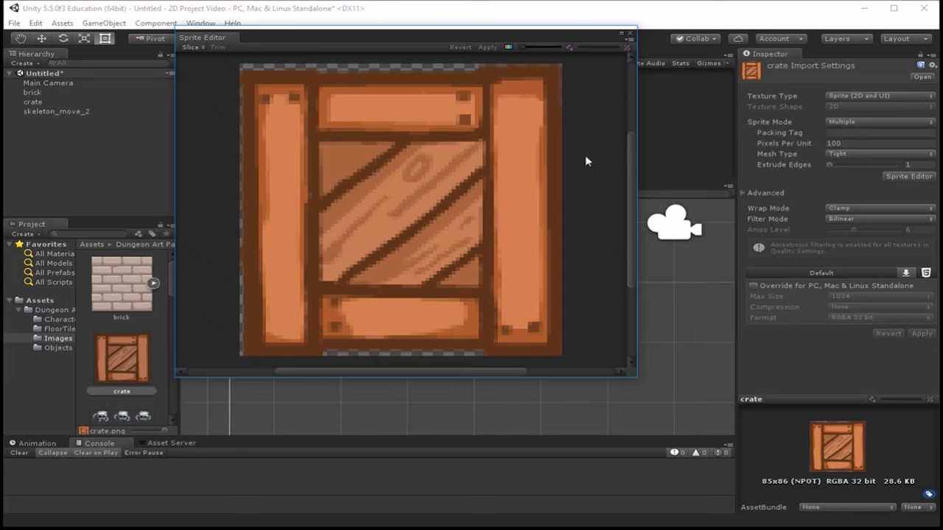
click(631, 34)
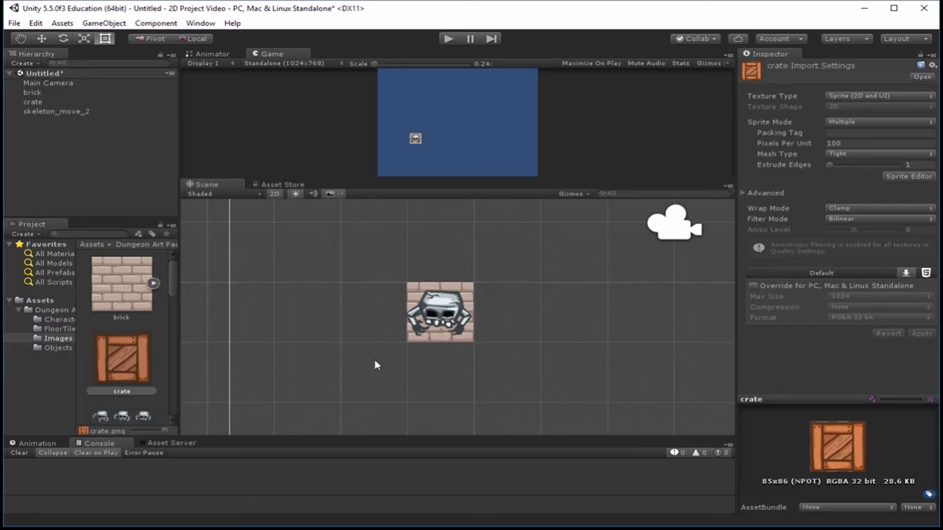
Delete the skeleton_move_2 and crate objects from the scene
scroll(357, 315, down, 3)
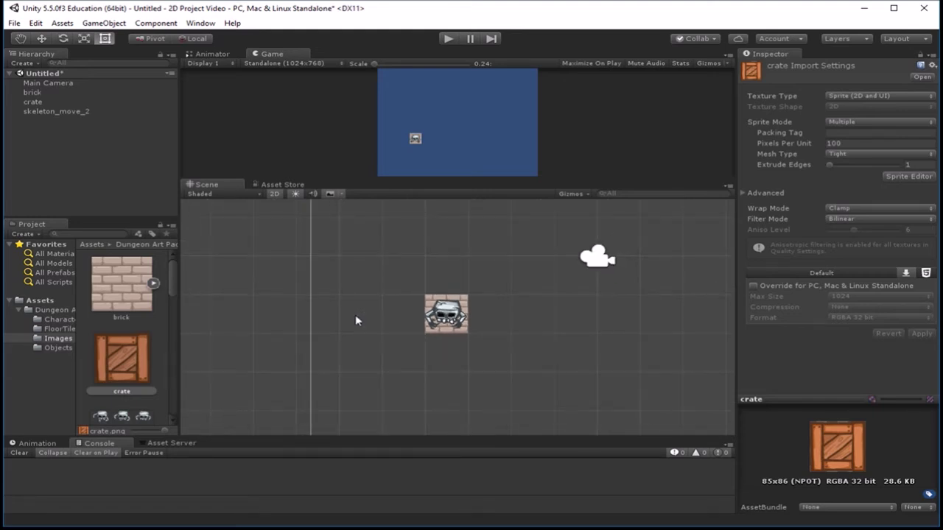
scroll(355, 320, up, 2)
click(449, 313)
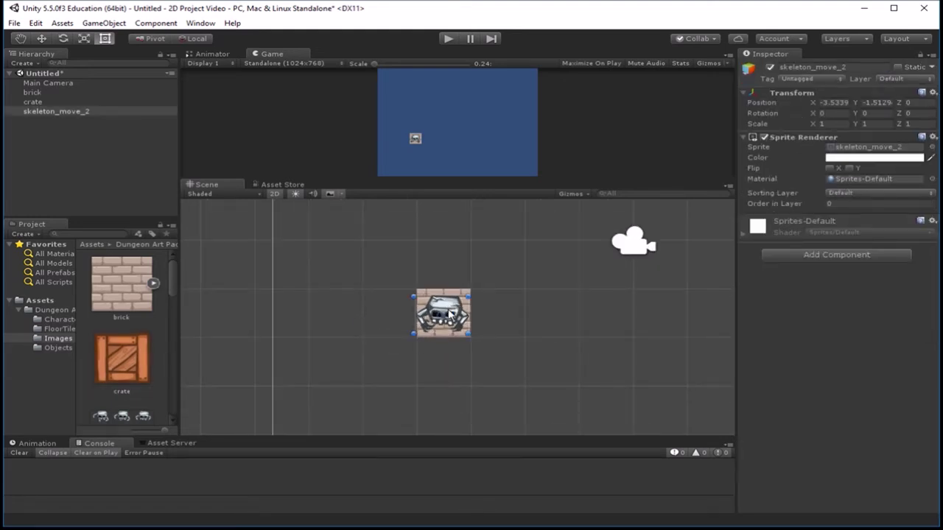
key(Delete)
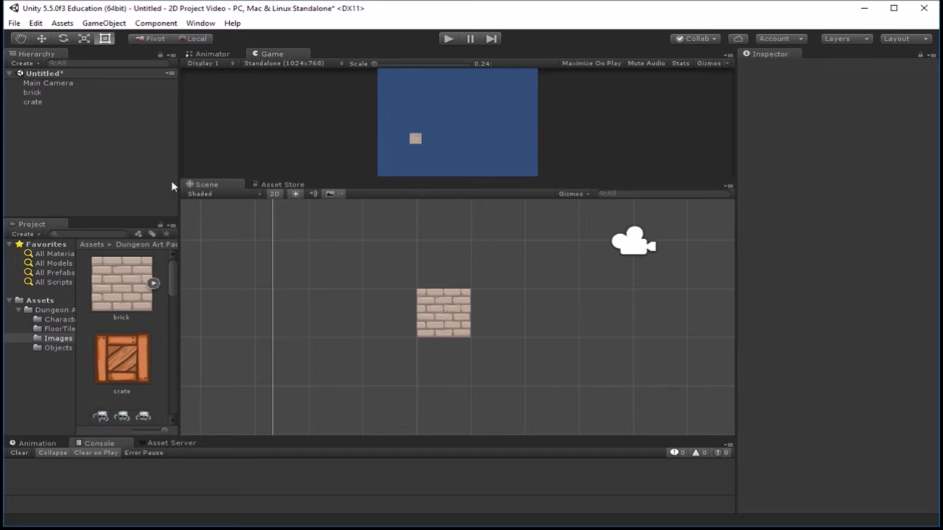
scroll(353, 251, down, 3)
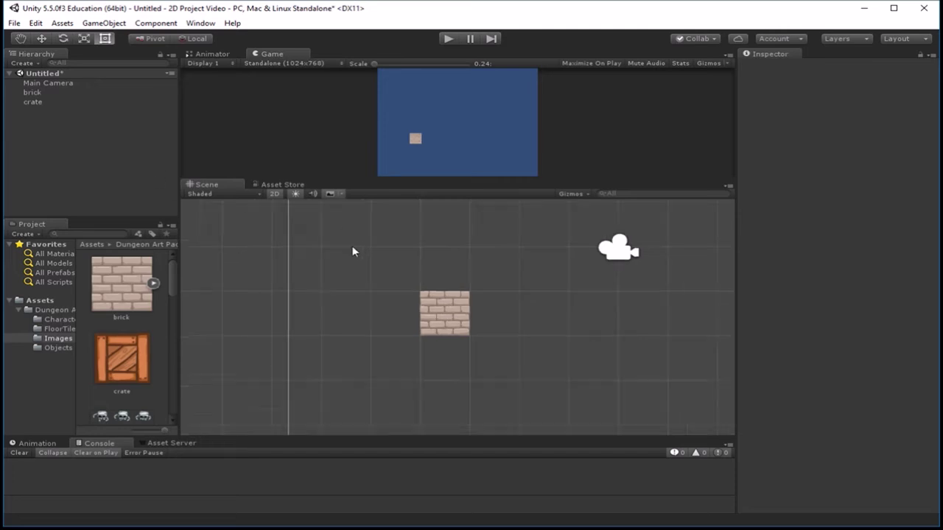
double_click(50, 101)
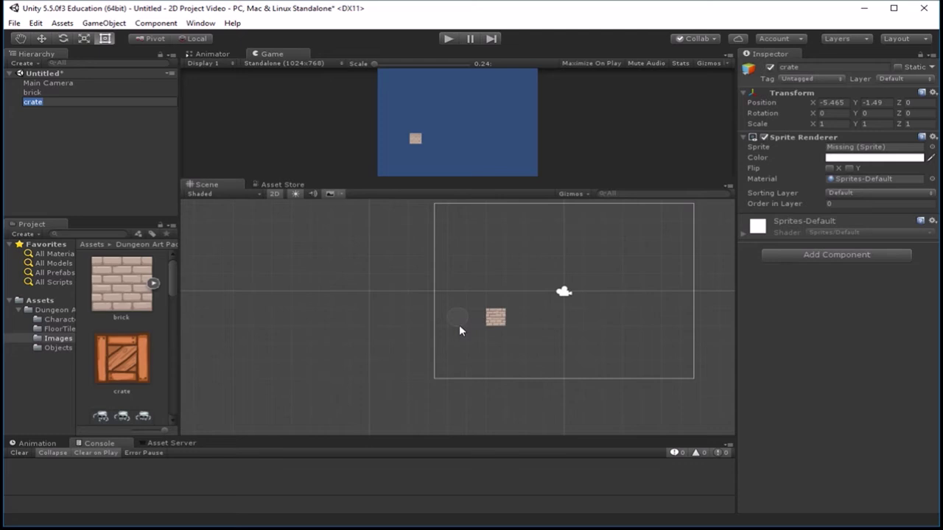
click(55, 110)
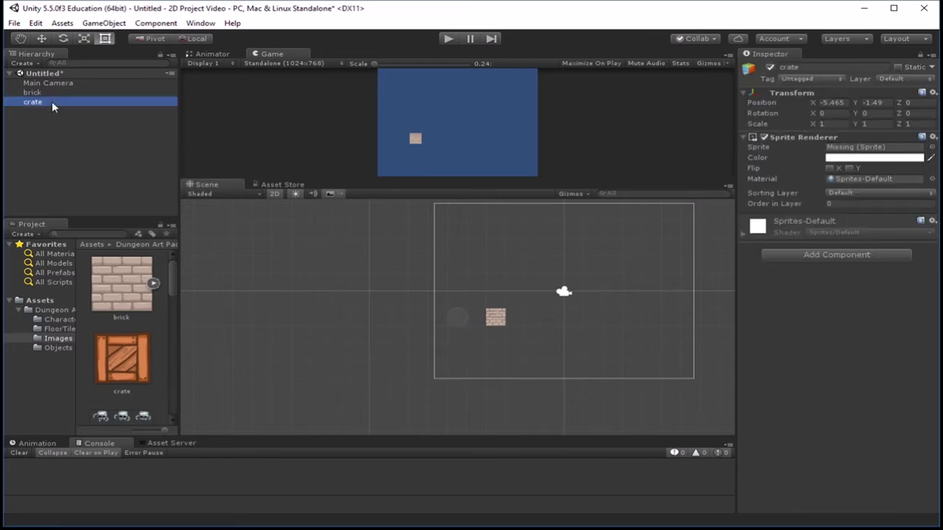
right_click(51, 101)
click(100, 165)
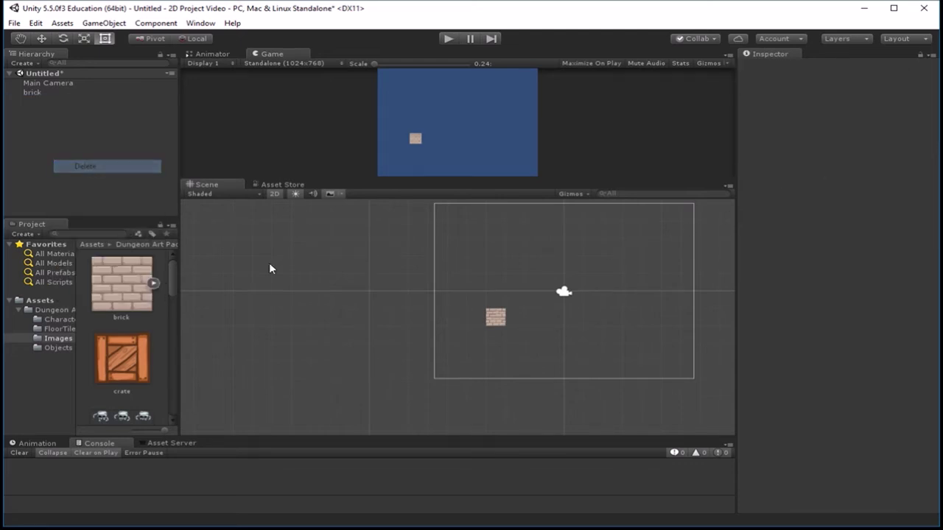
Set the crate texture back to Single sprite mode, test-place a crate, then delete it
click(148, 371)
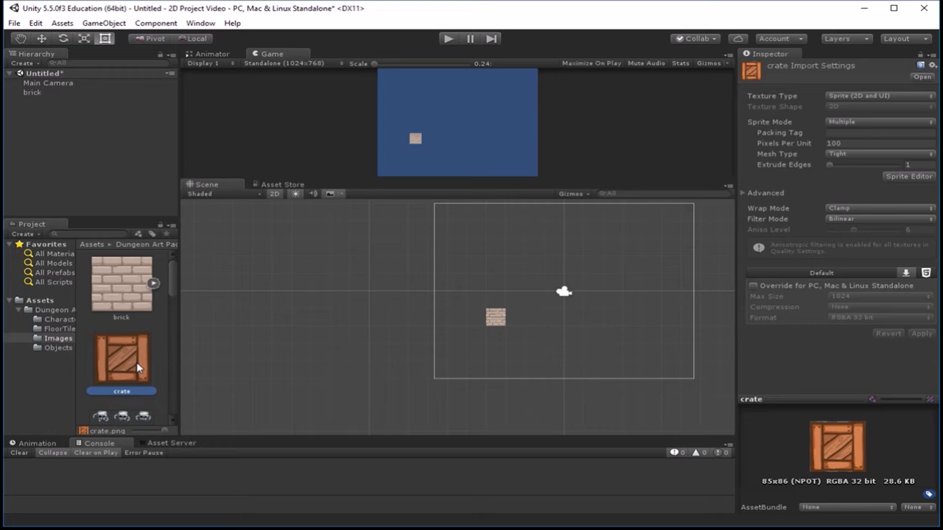
drag(136, 362, 483, 335)
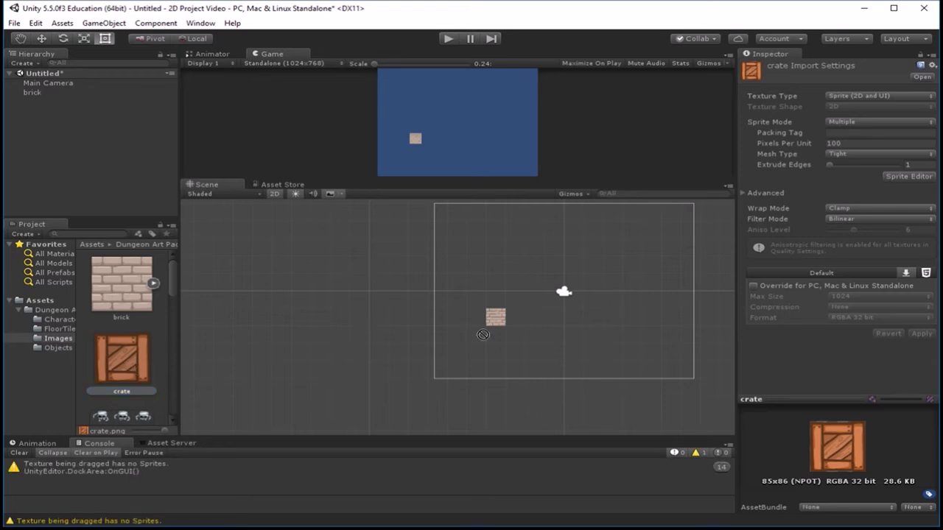
scroll(118, 347, down, 2)
scroll(118, 344, up, 2)
click(118, 348)
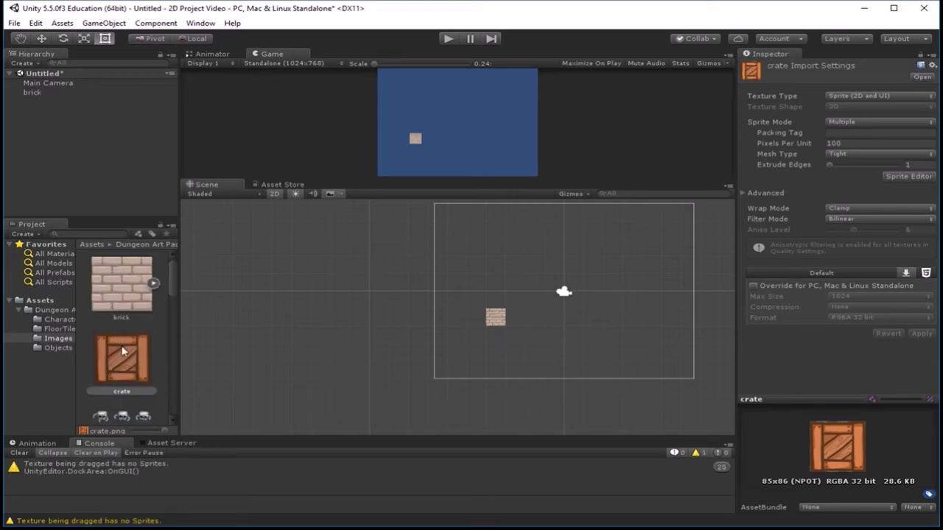
click(882, 97)
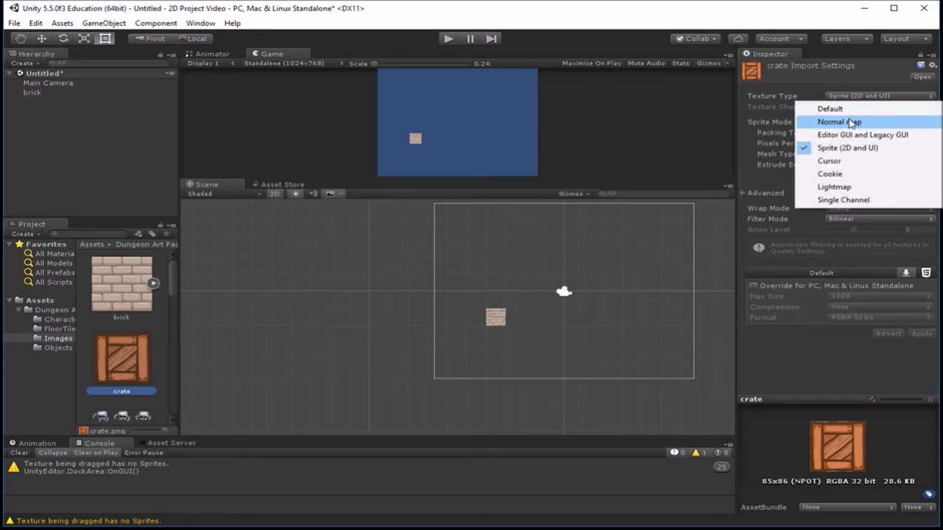
click(852, 100)
click(856, 123)
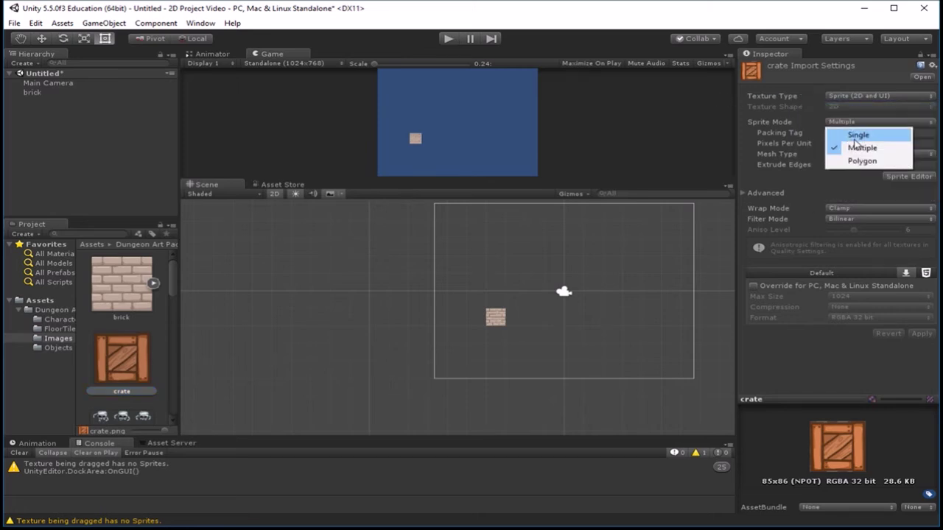
click(857, 137)
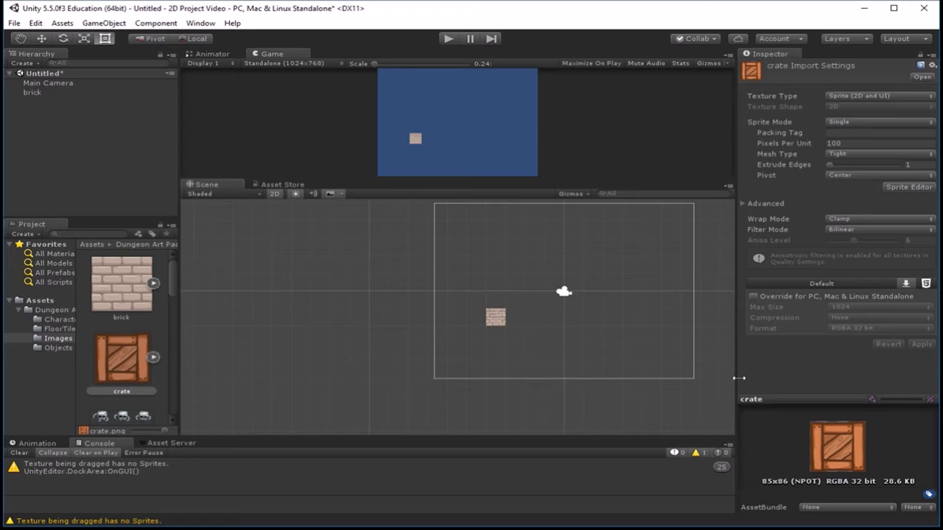
drag(137, 363, 527, 355)
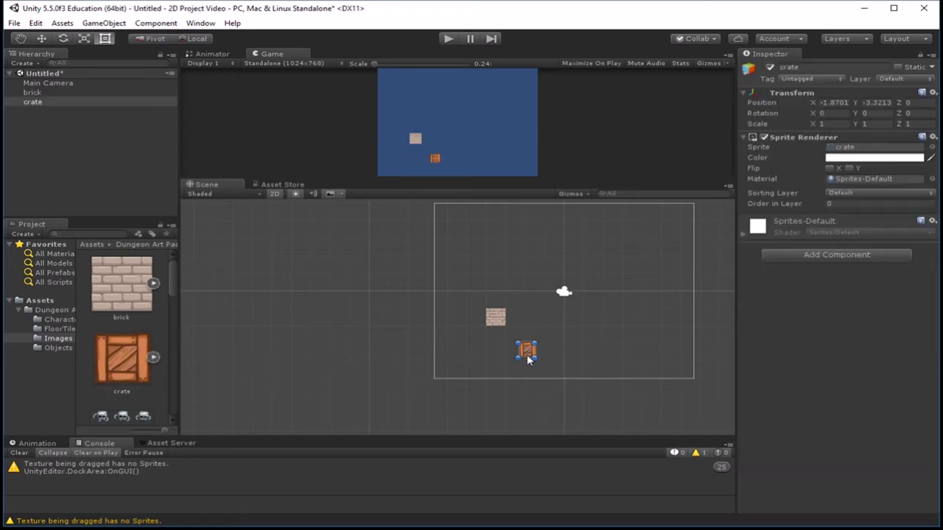
key(Delete)
scroll(504, 344, up, 2)
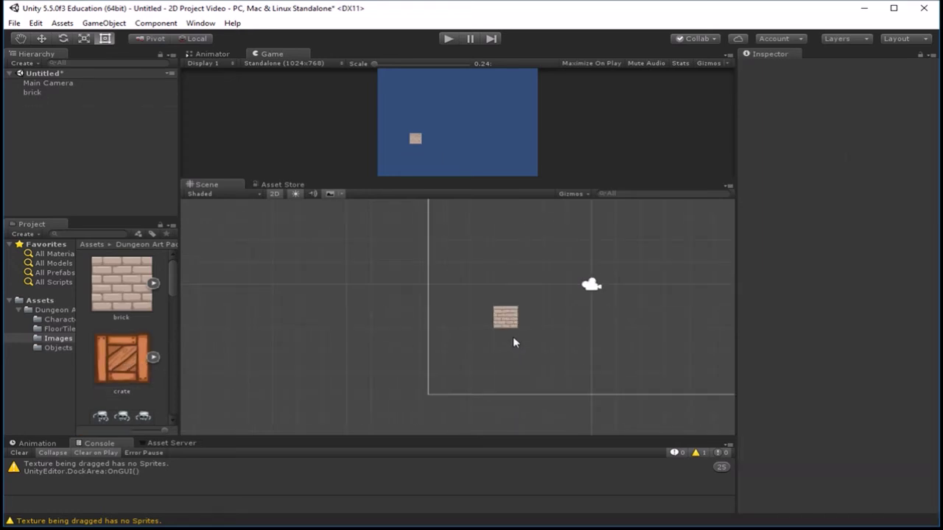
scroll(574, 356, down, 2)
middle_drag(575, 356, 520, 341)
scroll(478, 340, up, 2)
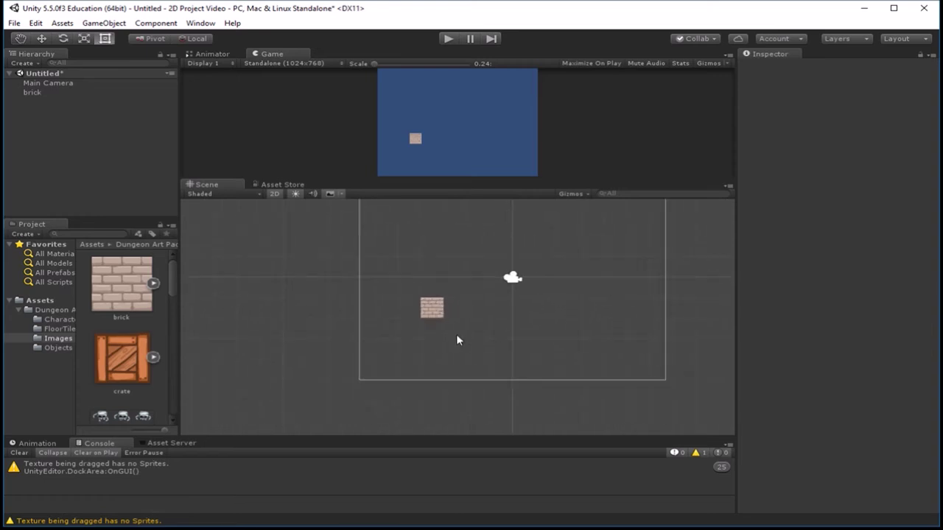
scroll(457, 340, up, 2)
scroll(469, 313, down, 2)
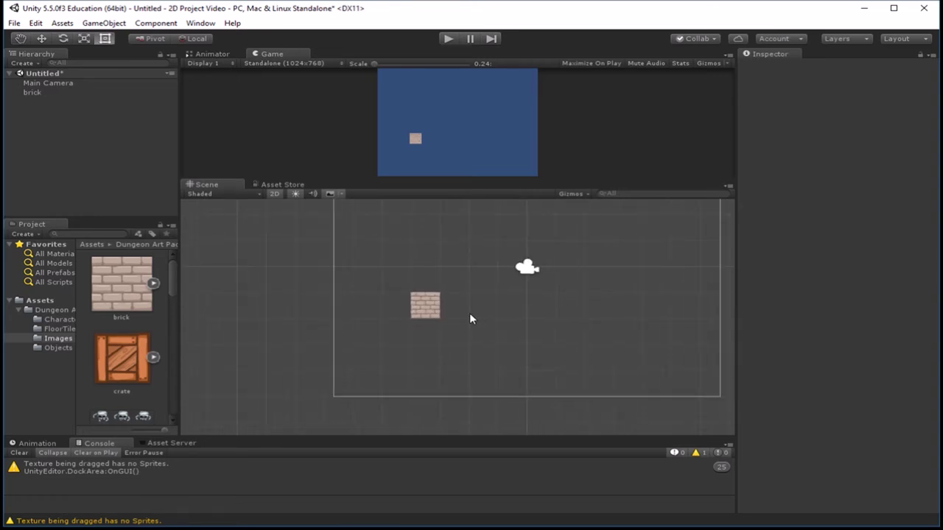
click(440, 308)
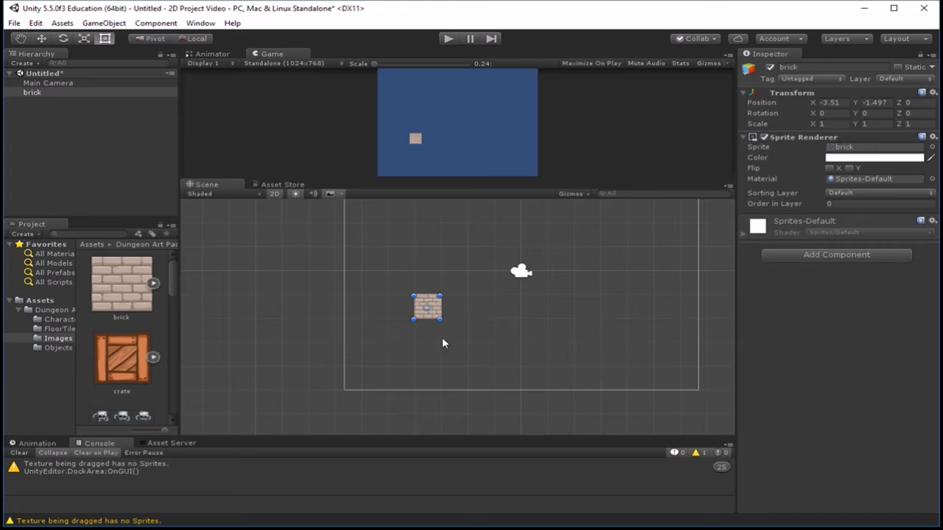
middle_drag(484, 339, 475, 356)
scroll(470, 368, down, 2)
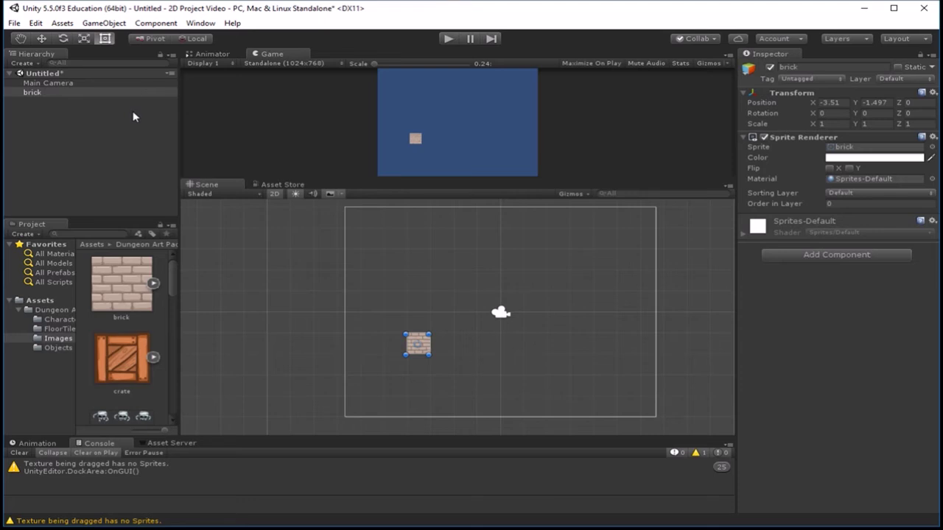
right_click(69, 123)
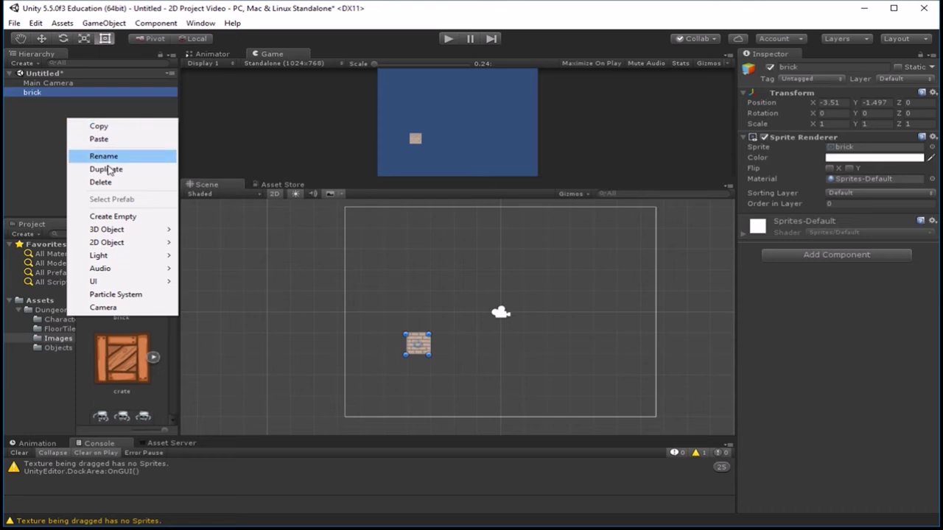
Create an empty object named Environment and move it to the Hierarchy root
click(129, 218)
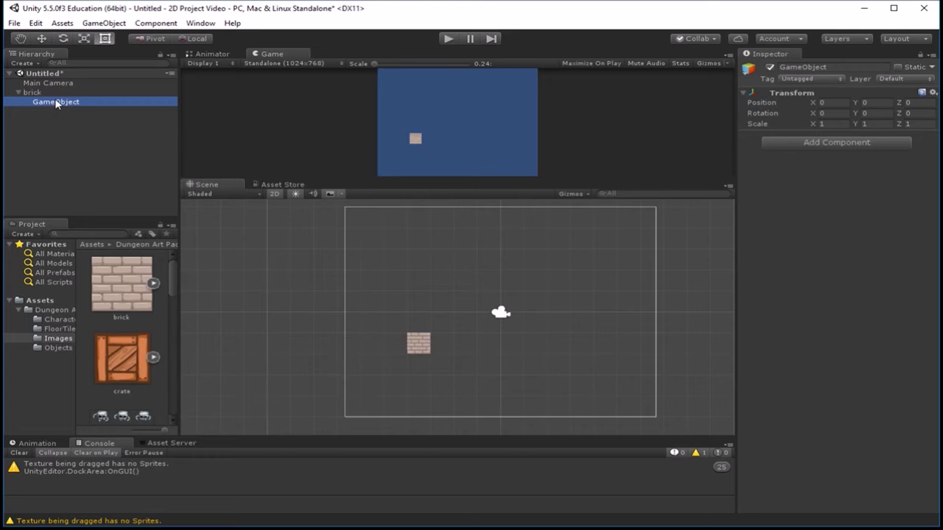
click(56, 103)
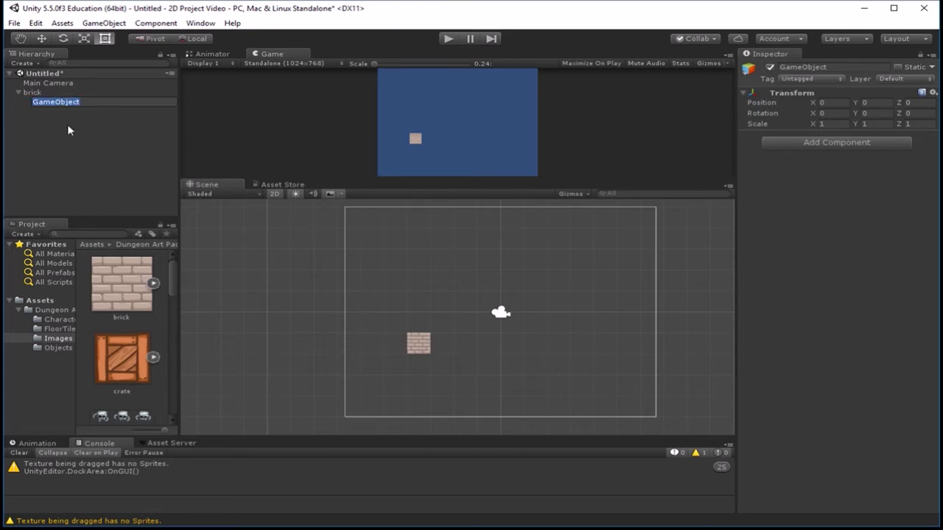
text(Environment)
key(Return)
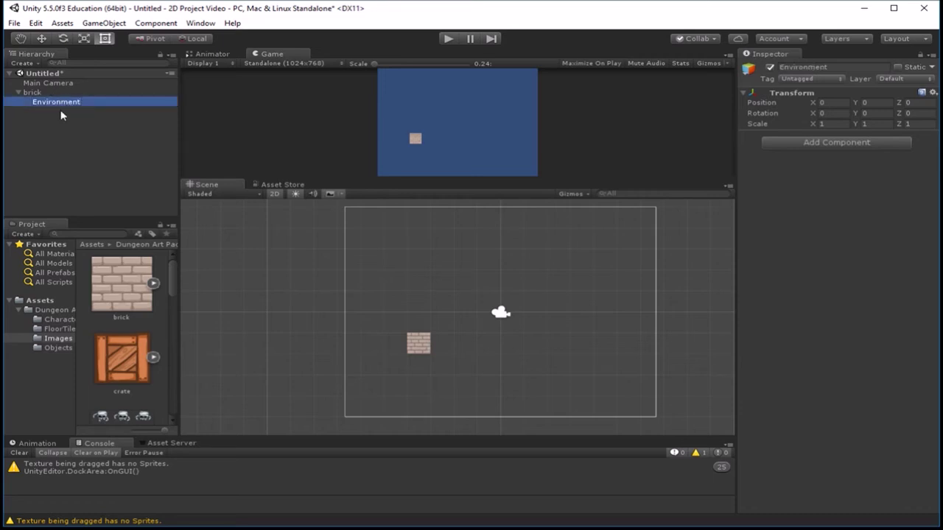
drag(57, 124, 58, 130)
Set Environment's Position X and Y to 0
click(838, 104)
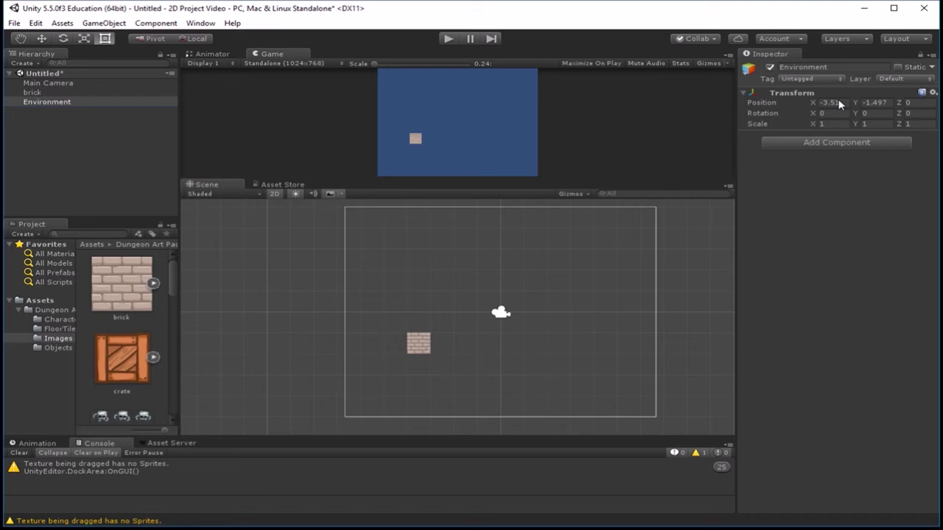
text(0)
key(Tab)
text(0)
click(853, 108)
click(841, 102)
Parent brick under Environment and check the nesting in the Hierarchy
drag(37, 91, 58, 100)
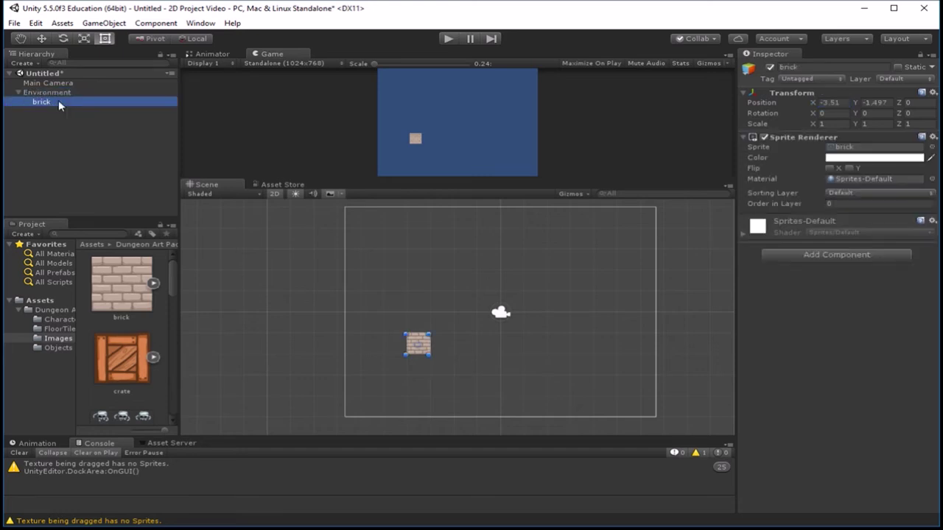
click(19, 92)
click(19, 93)
click(20, 93)
click(19, 92)
click(50, 92)
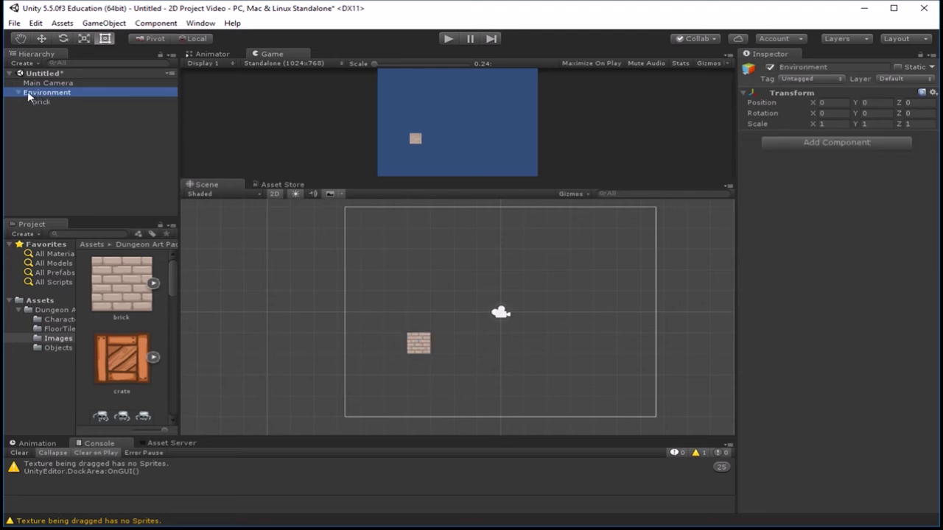
click(18, 92)
click(18, 92)
Test-move Environment with the Move tool, undo it, and reset Position X to 0
click(84, 39)
click(42, 38)
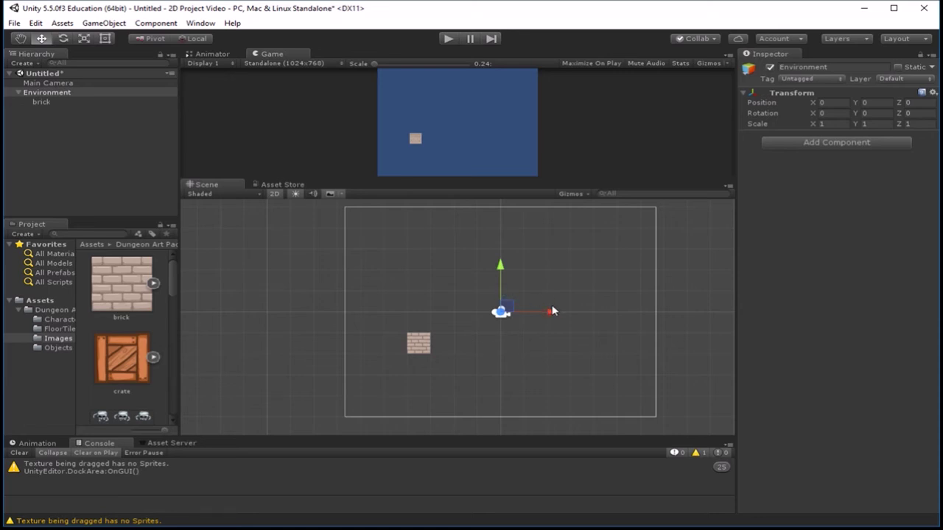
drag(554, 312, 621, 312)
drag(530, 315, 576, 349)
key(ctrl+z)
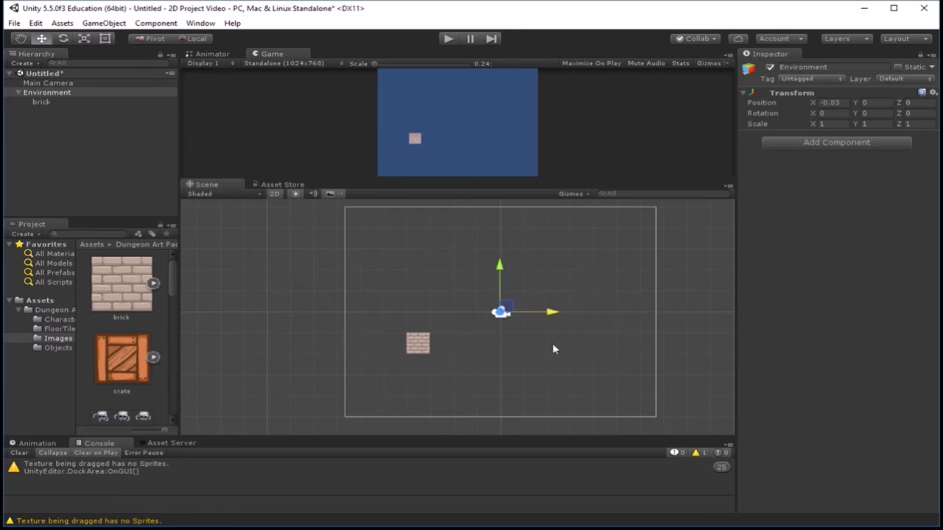
click(840, 102)
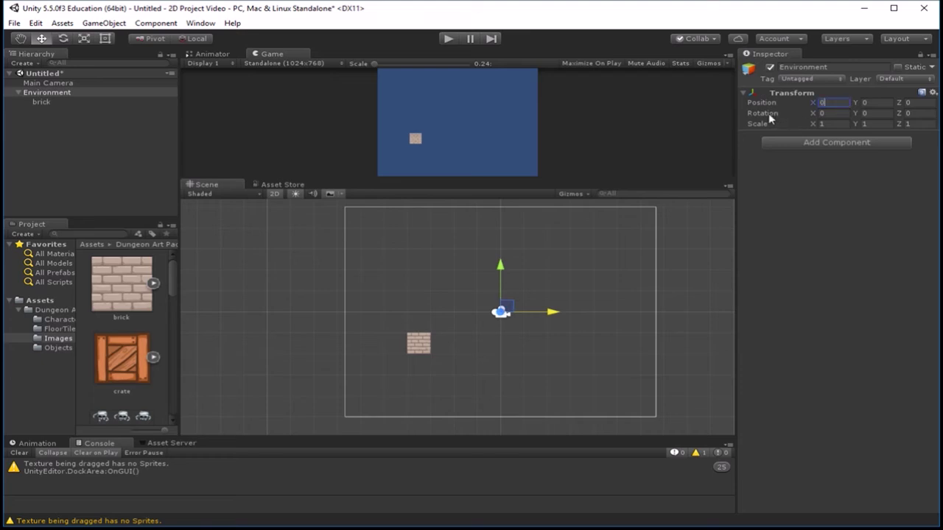
click(77, 125)
click(56, 93)
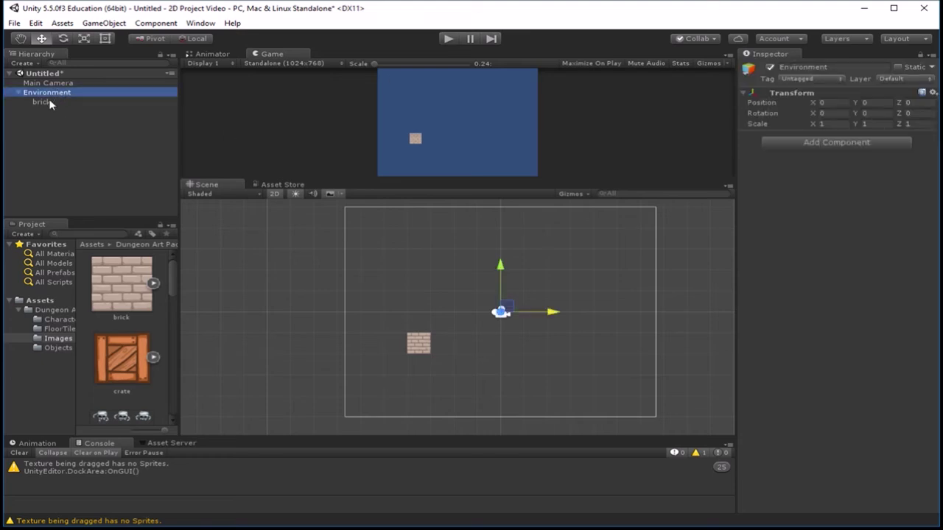
click(48, 102)
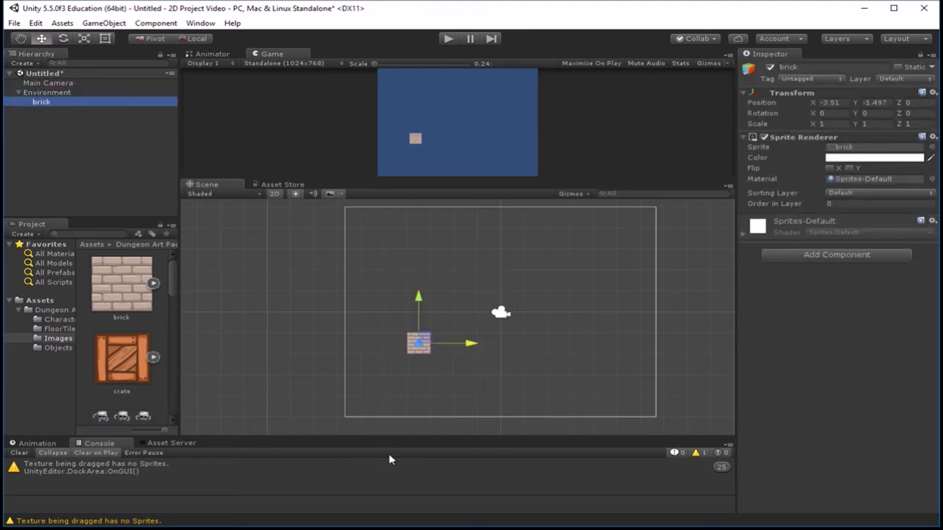
Duplicate the brick and snap the copy flush to the right of the first
scroll(452, 393, up, 4)
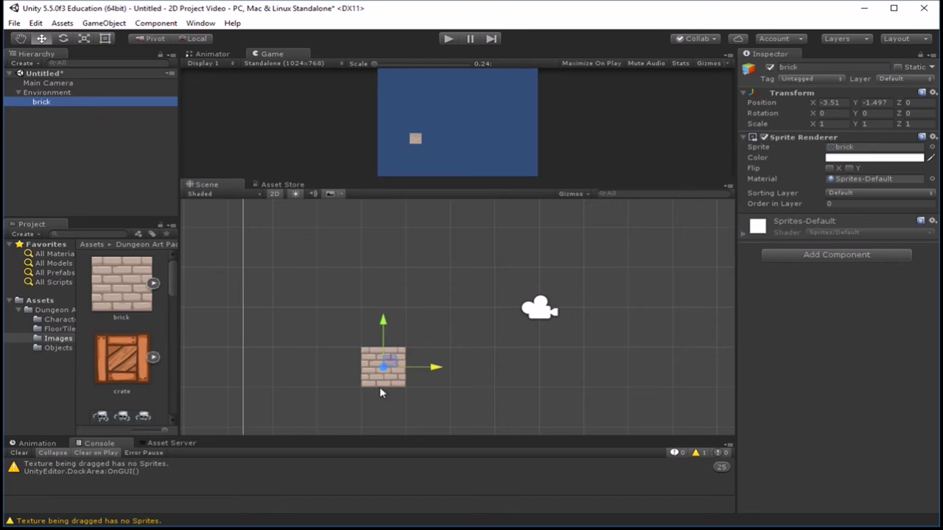
key(ctrl+d)
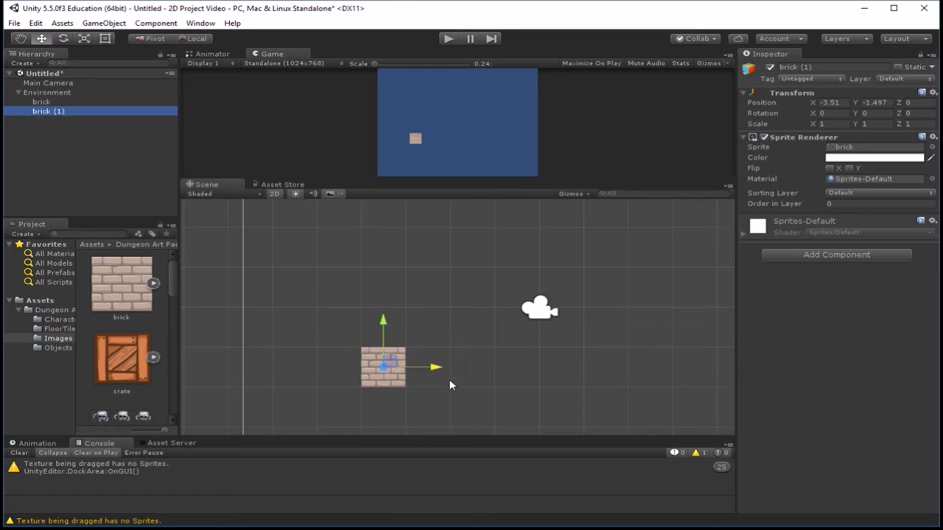
drag(438, 371, 479, 370)
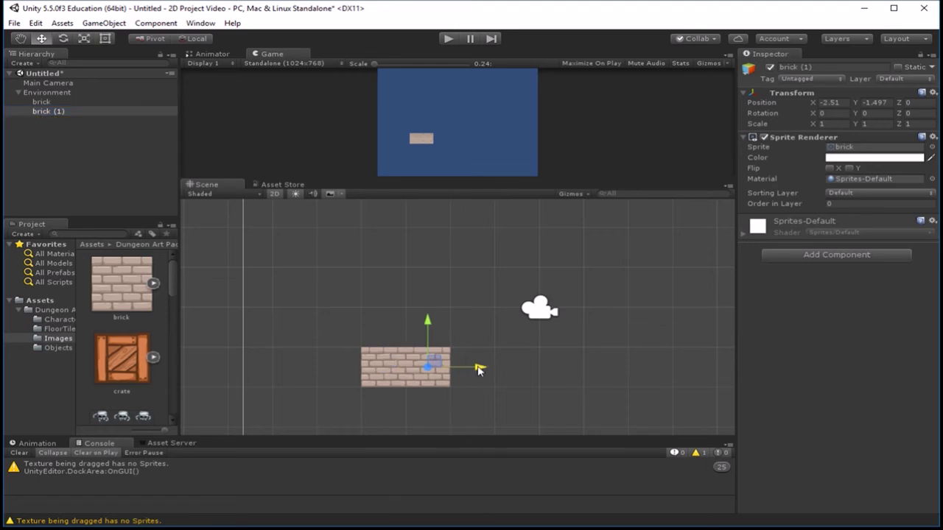
drag(478, 371, 541, 374)
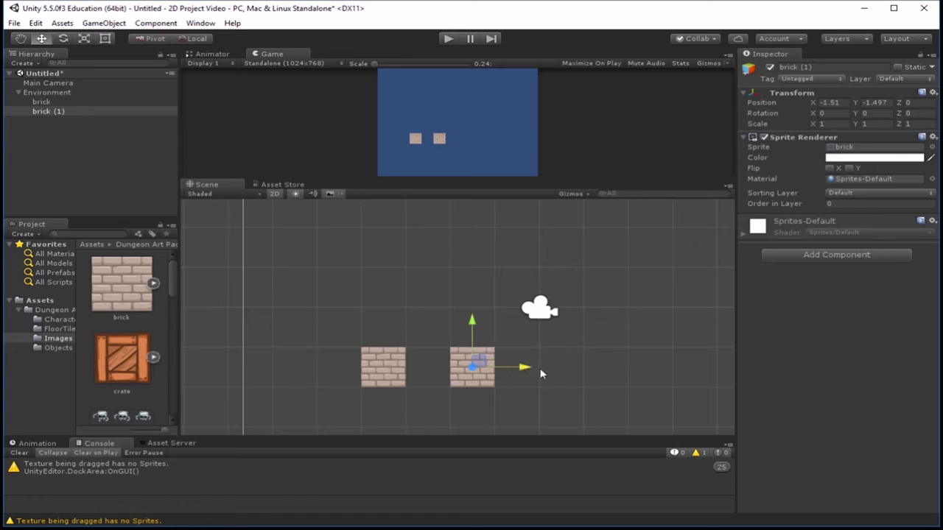
drag(540, 374, 491, 373)
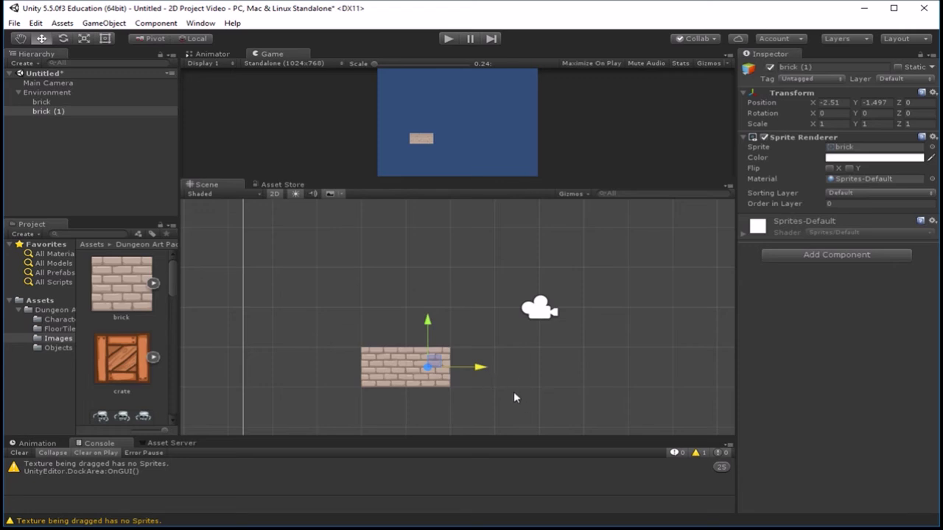
scroll(417, 397, up, 5)
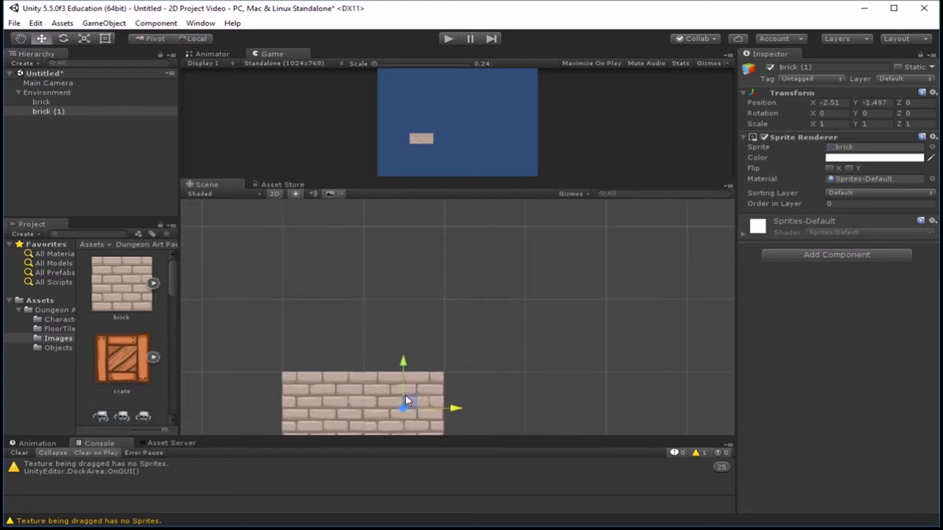
scroll(402, 402, down, 3)
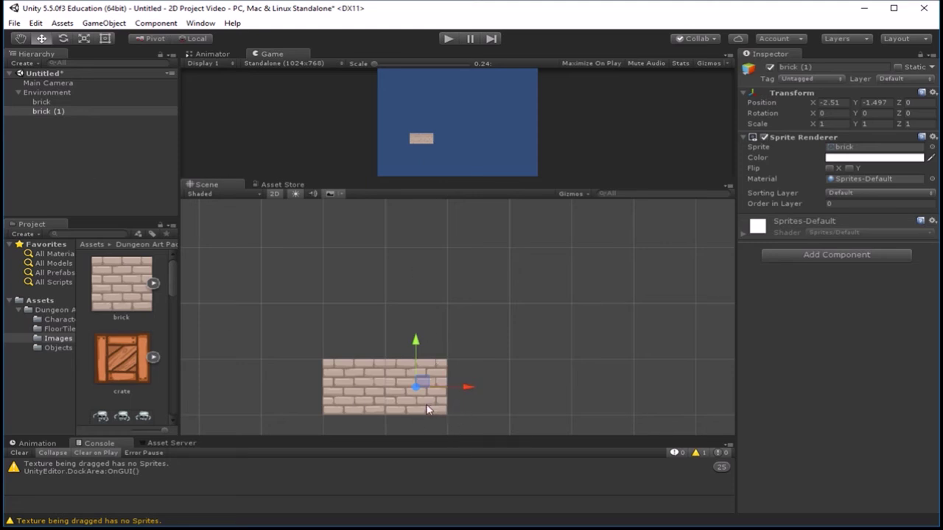
Extend the floor row with three more duplicated bricks, up to brick (4)
key(ctrl+d)
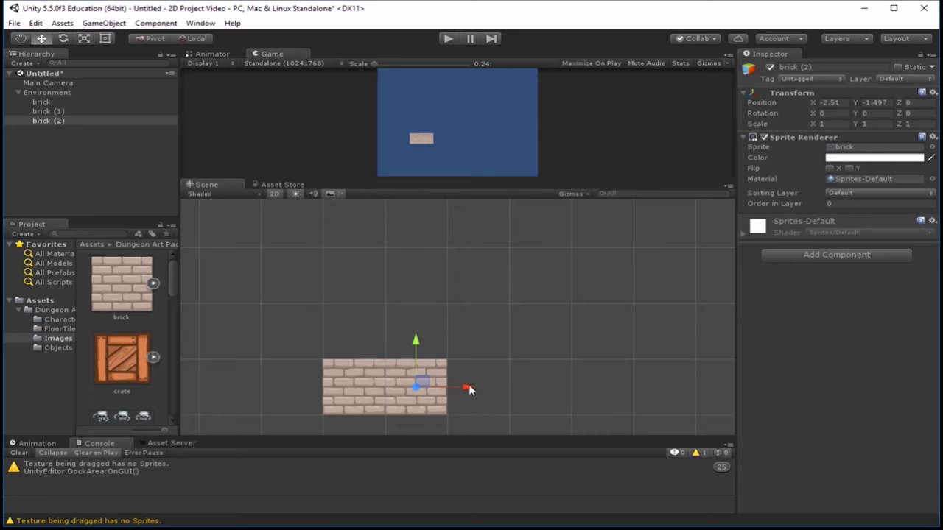
ctrl+drag(470, 388, 526, 387)
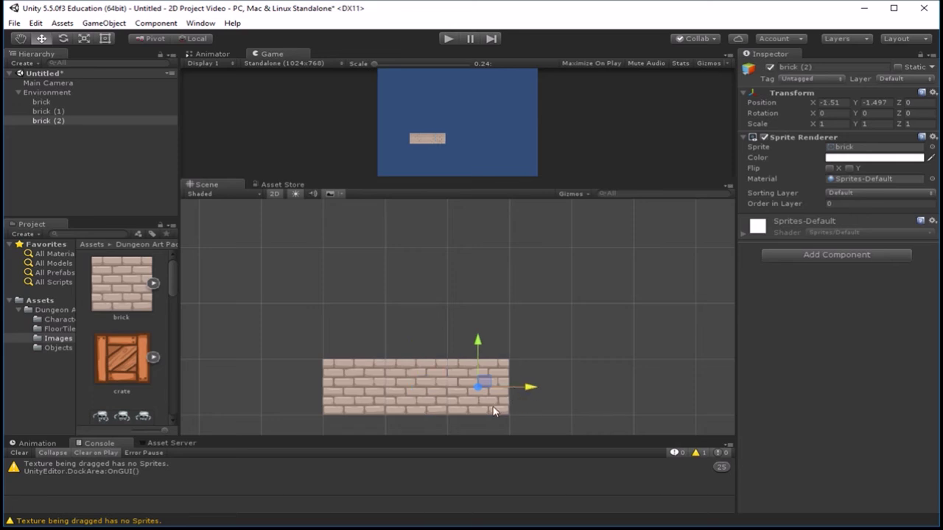
key(ctrl+d)
ctrl+drag(529, 387, 572, 388)
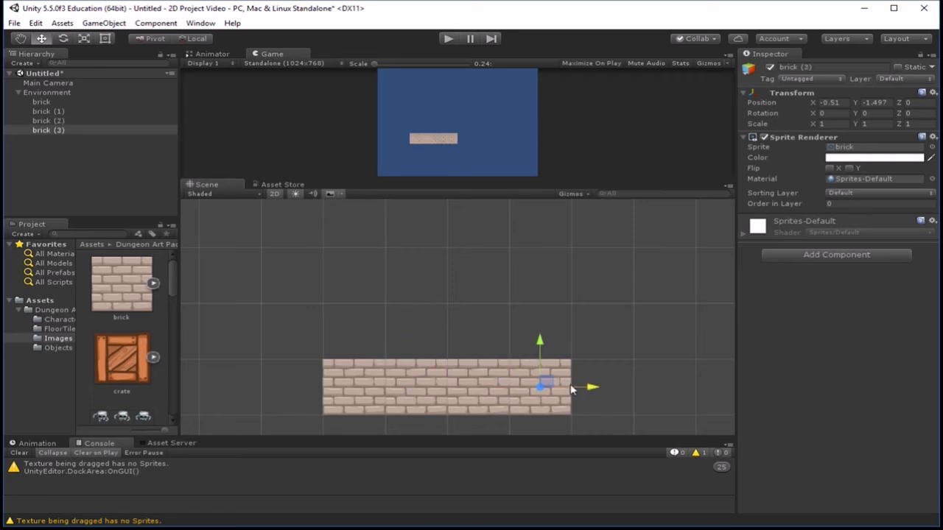
key(ctrl+d)
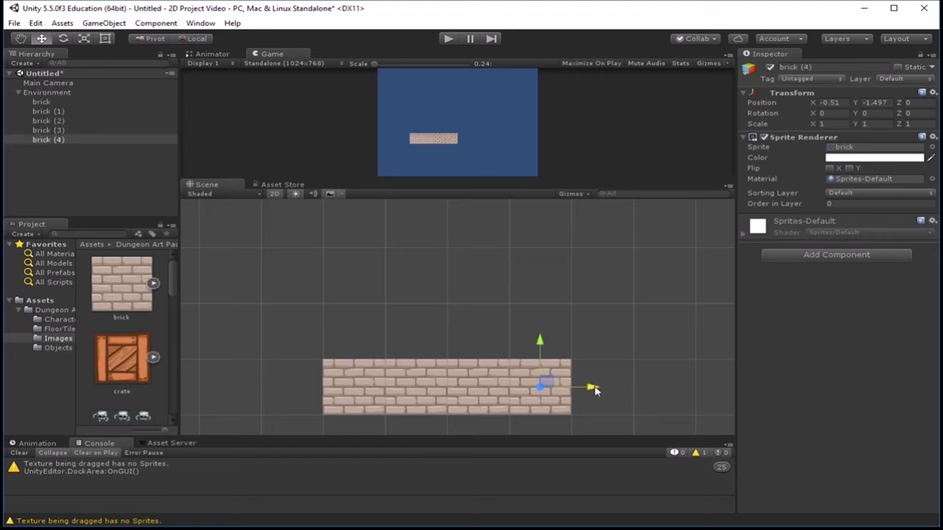
ctrl+drag(591, 389, 653, 386)
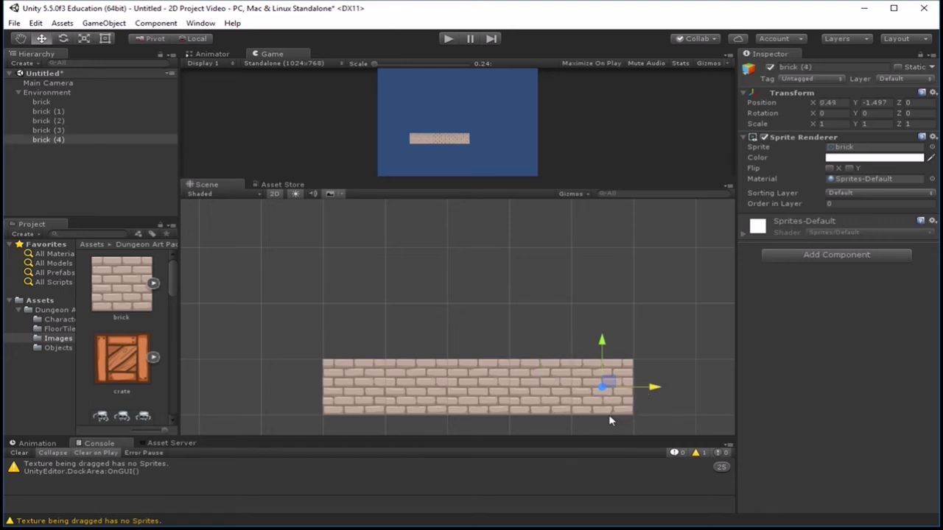
Build the stepped wall at the right end from bricks (5) through (8)
key(ctrl+d)
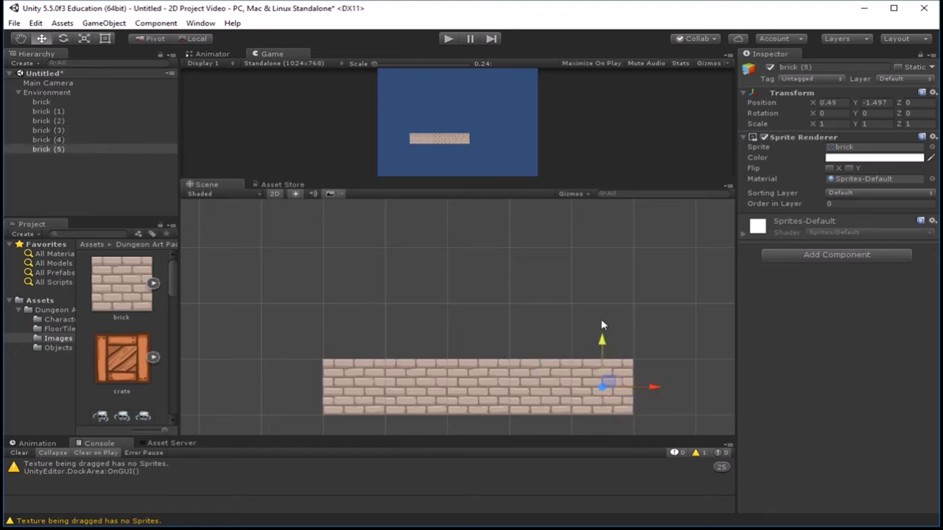
ctrl+drag(602, 325, 603, 314)
key(ctrl+d)
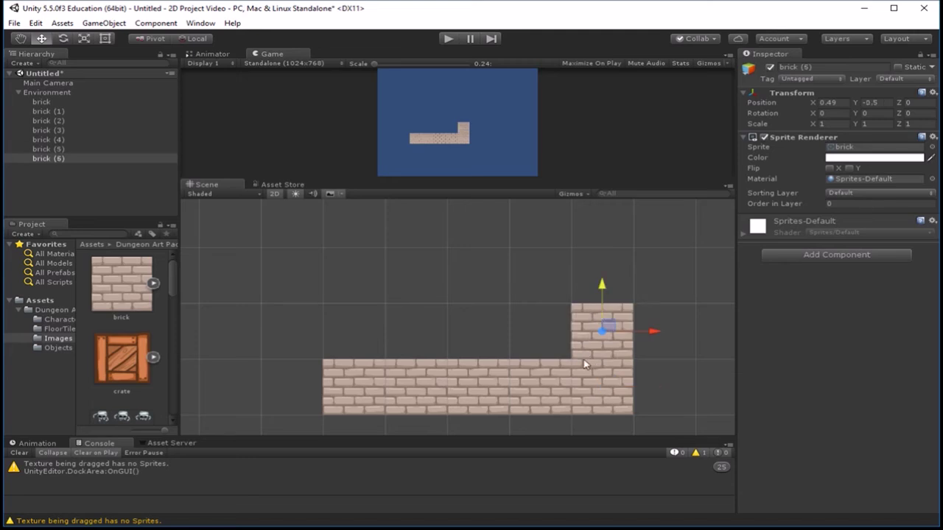
ctrl+drag(605, 289, 604, 258)
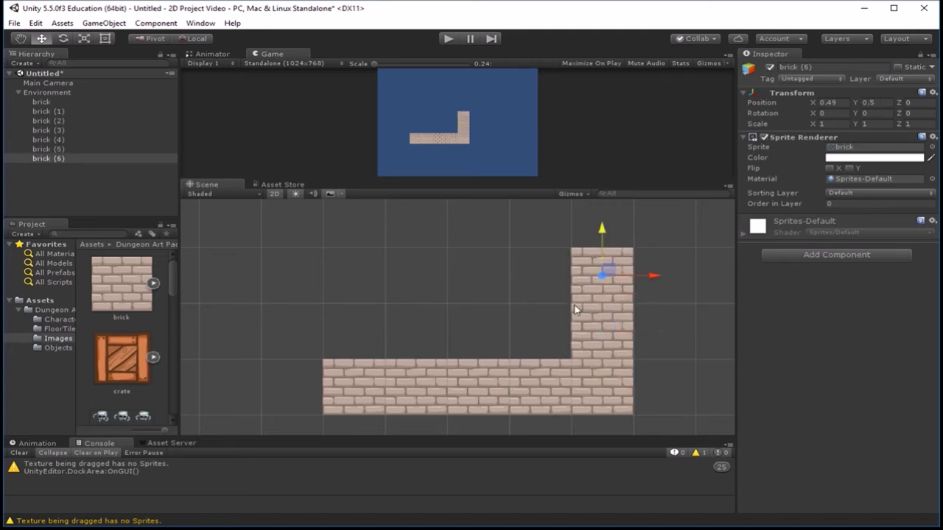
key(ctrl+d)
ctrl+drag(654, 275, 608, 279)
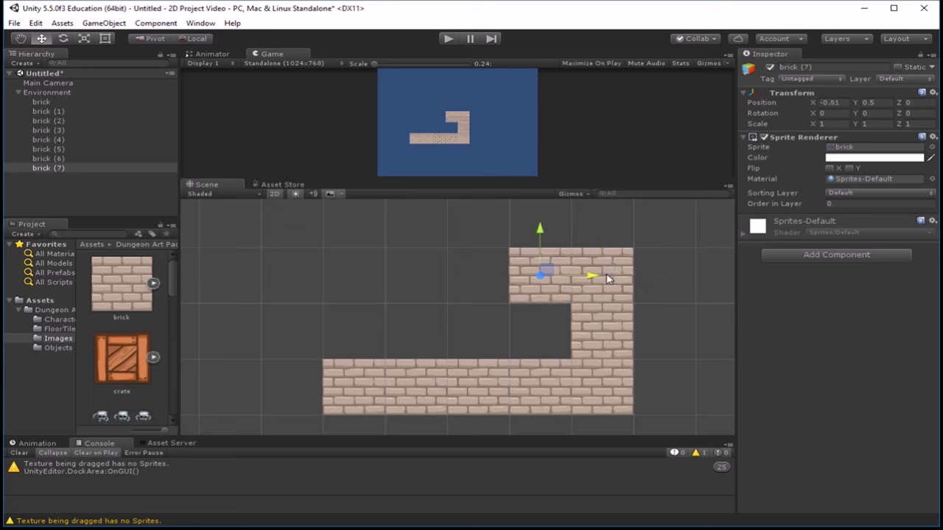
key(ctrl+d)
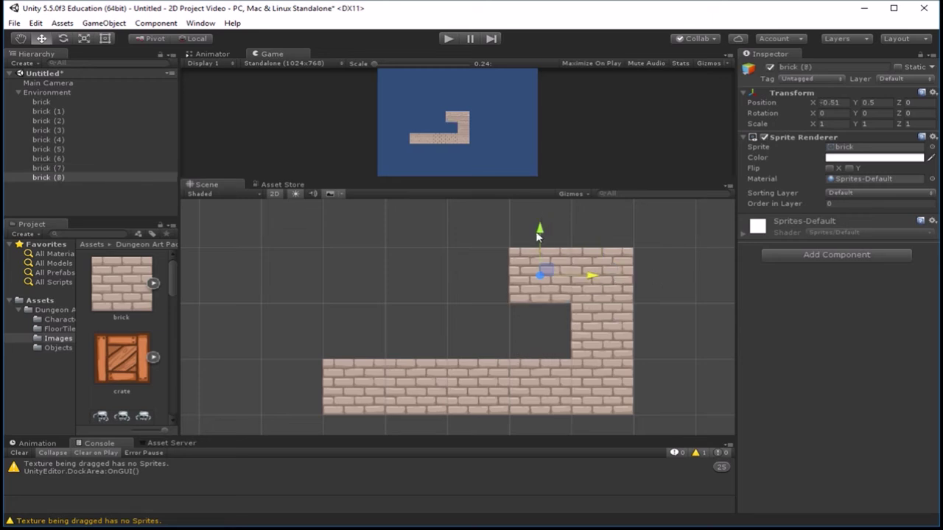
ctrl+drag(538, 232, 541, 203)
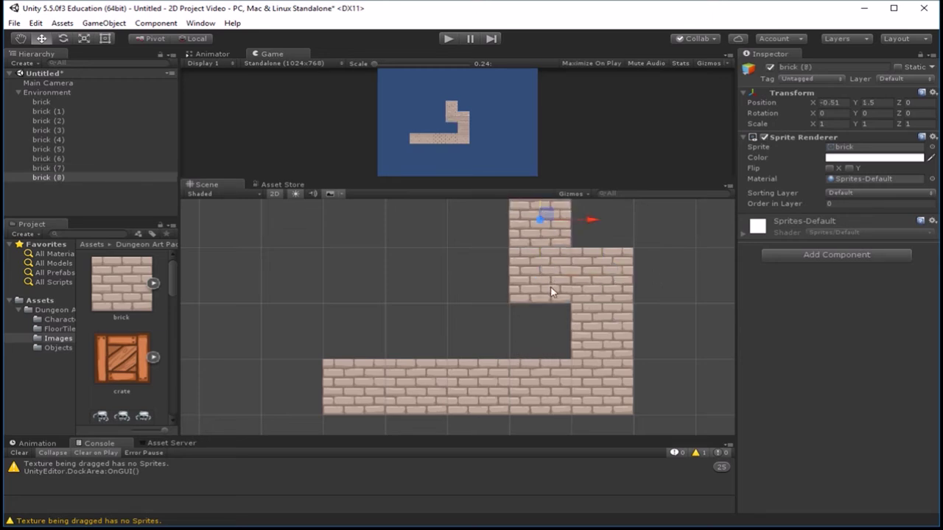
Check the first few bricks' positions, then collapse Environment in the Hierarchy
click(64, 103)
click(64, 112)
click(65, 120)
click(66, 129)
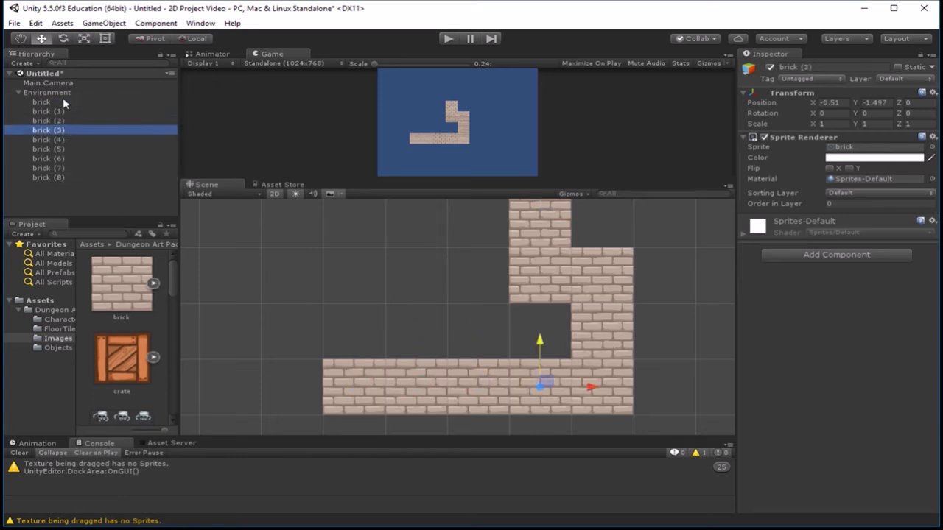
click(17, 93)
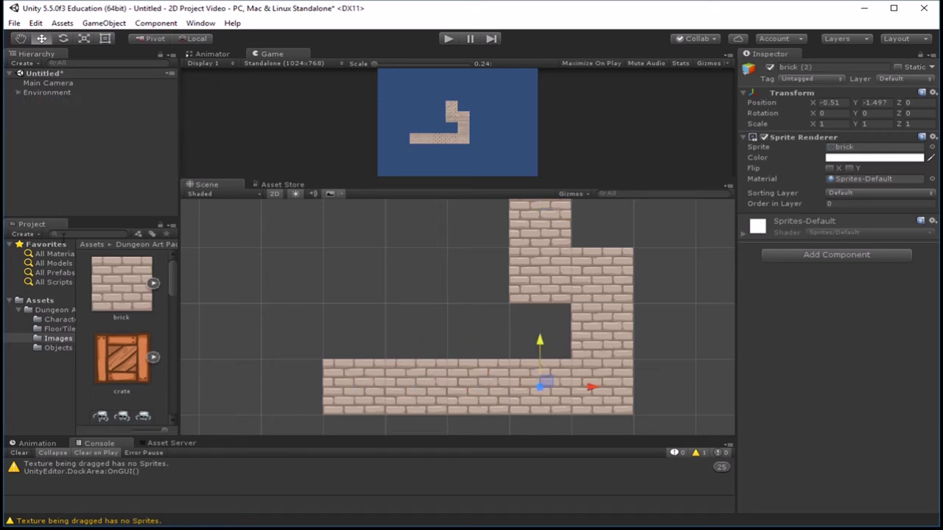
click(31, 93)
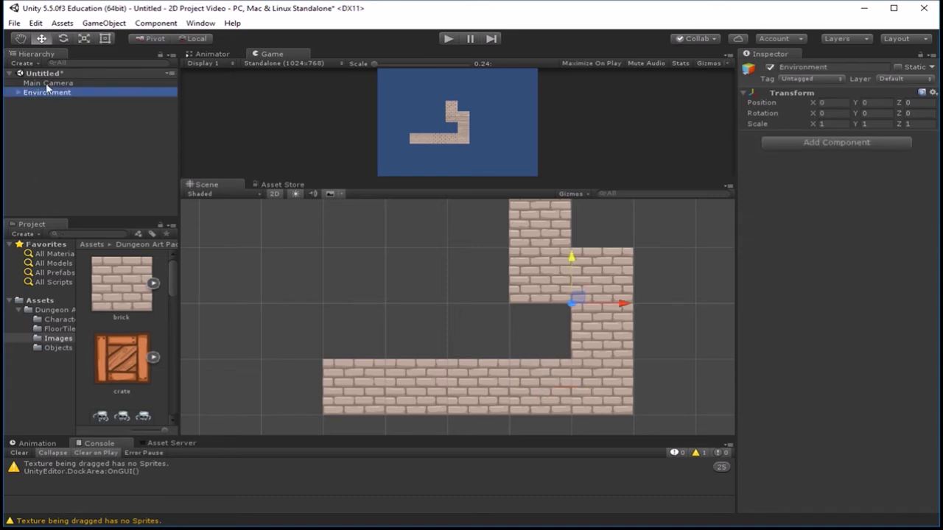
drag(630, 306, 630, 329)
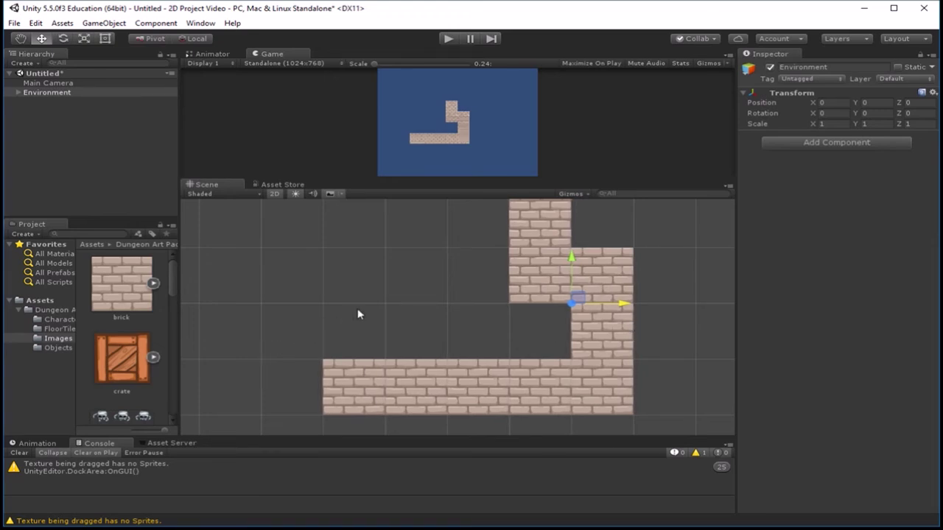
scroll(360, 311, down, 3)
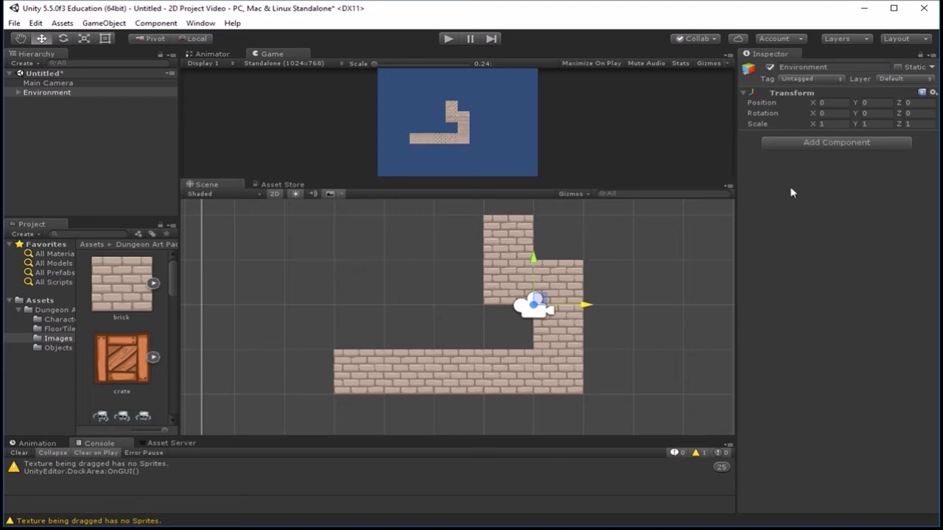
click(94, 93)
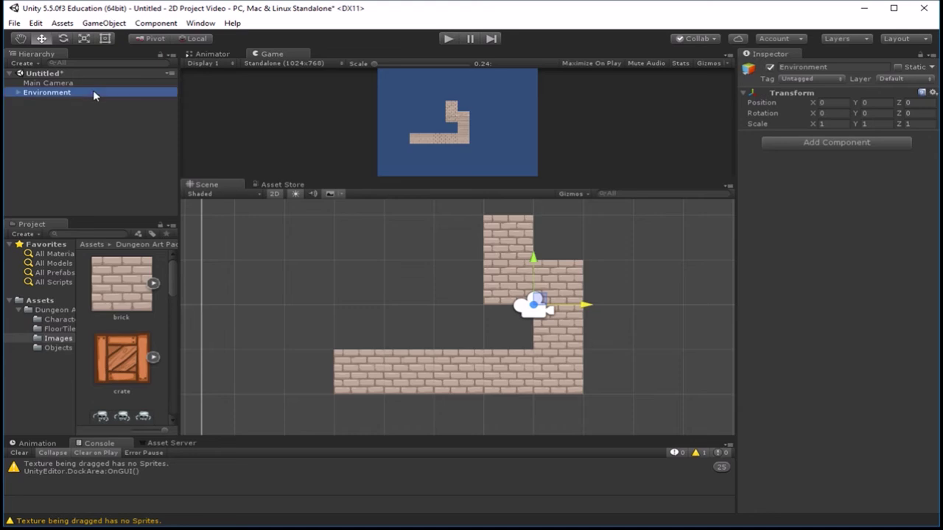
Add a new layer named Environment as User Layer 8
click(929, 80)
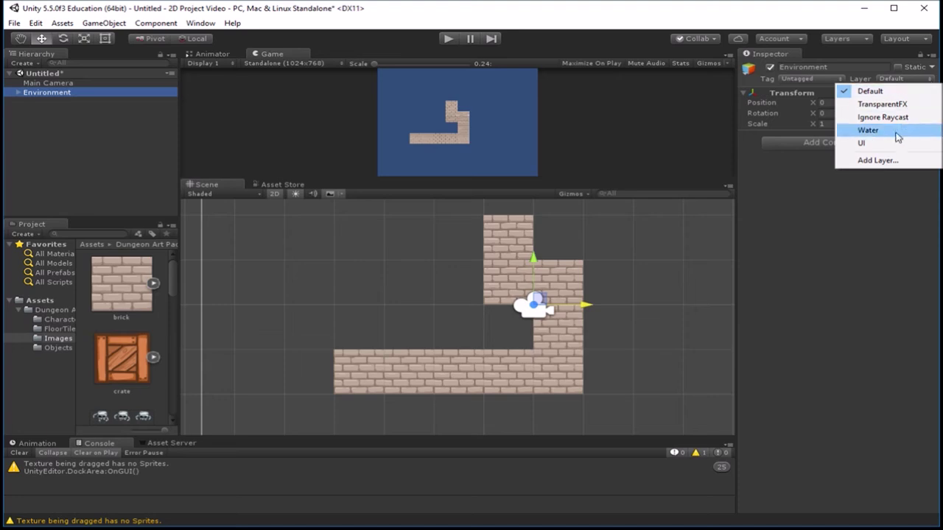
click(891, 160)
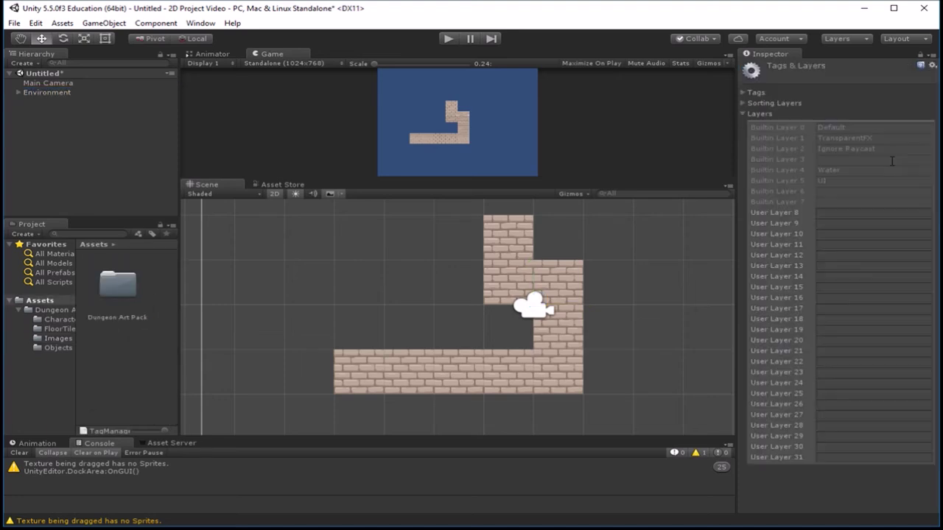
click(840, 213)
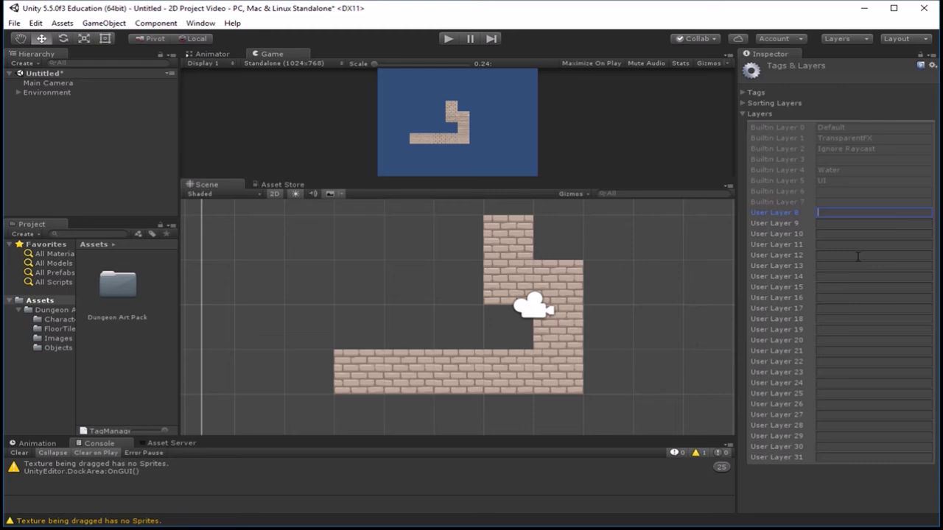
text(Environment)
click(743, 114)
Assign the Environment object and all its child bricks to the Environment layer
click(567, 327)
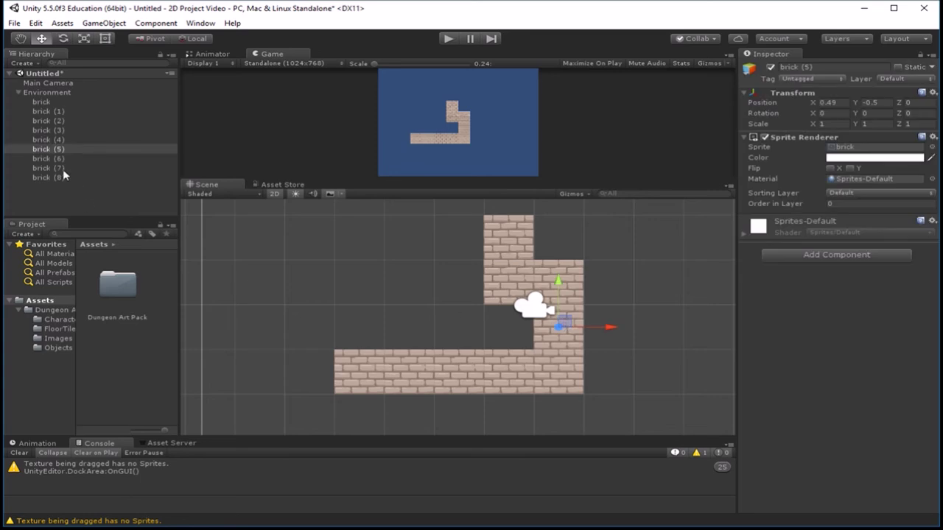
click(68, 92)
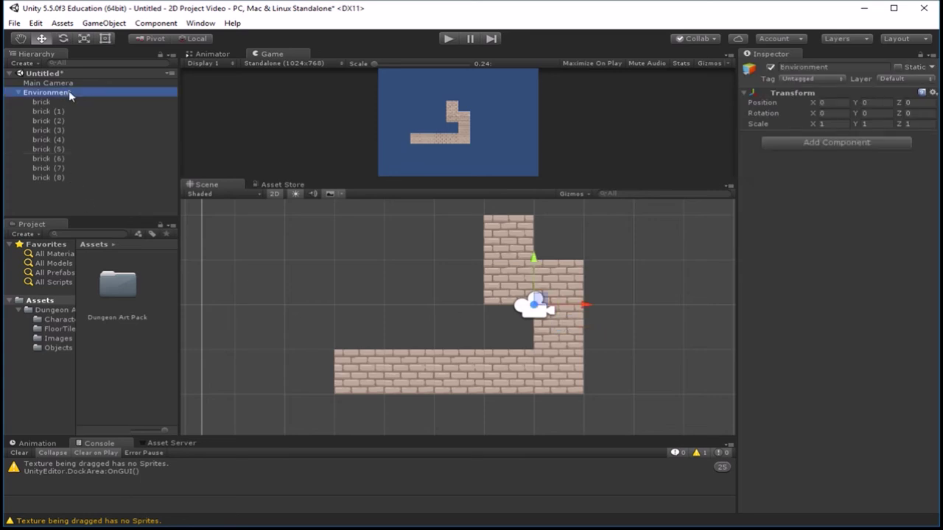
click(911, 79)
click(908, 156)
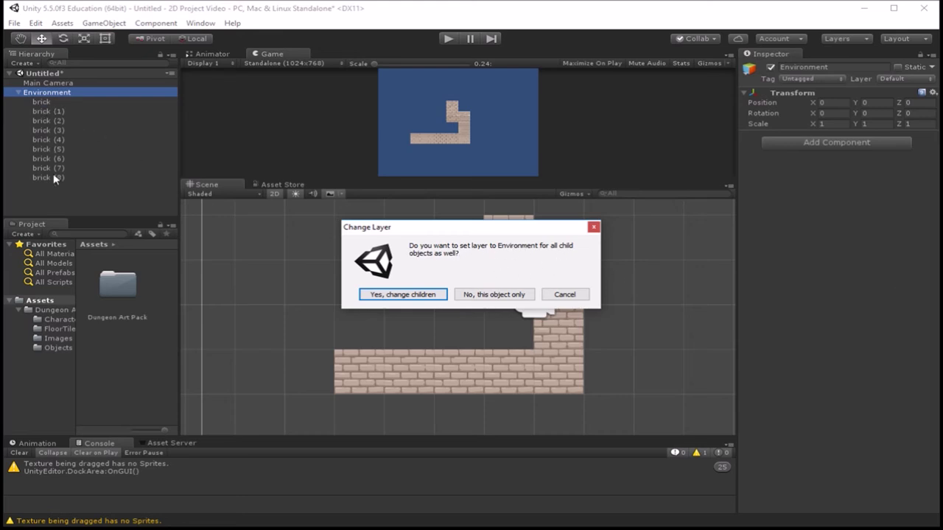
click(405, 294)
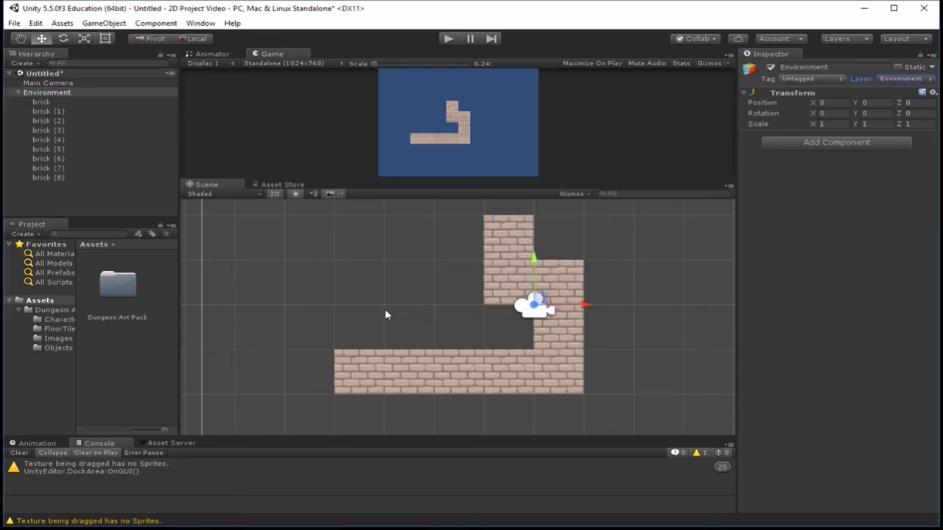
Toggle the Environment layer's visibility, then lock it against scene picking
click(865, 37)
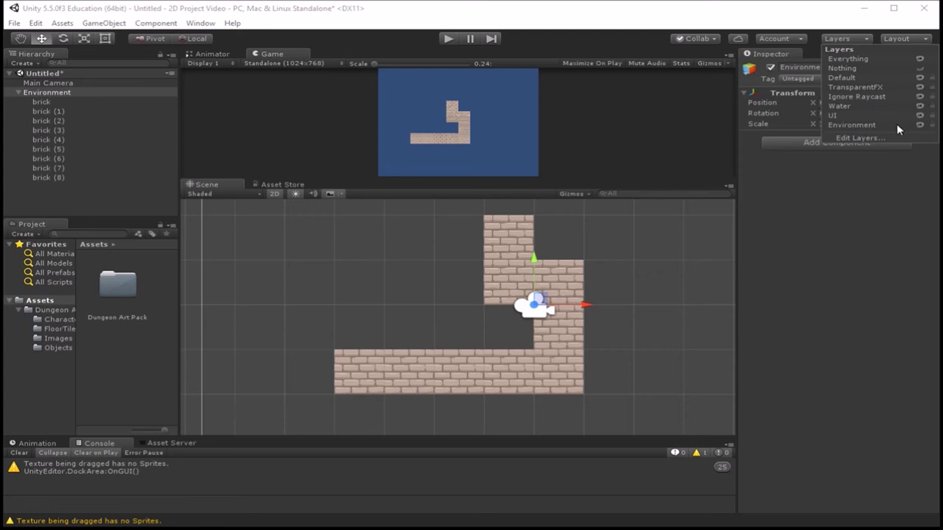
click(920, 126)
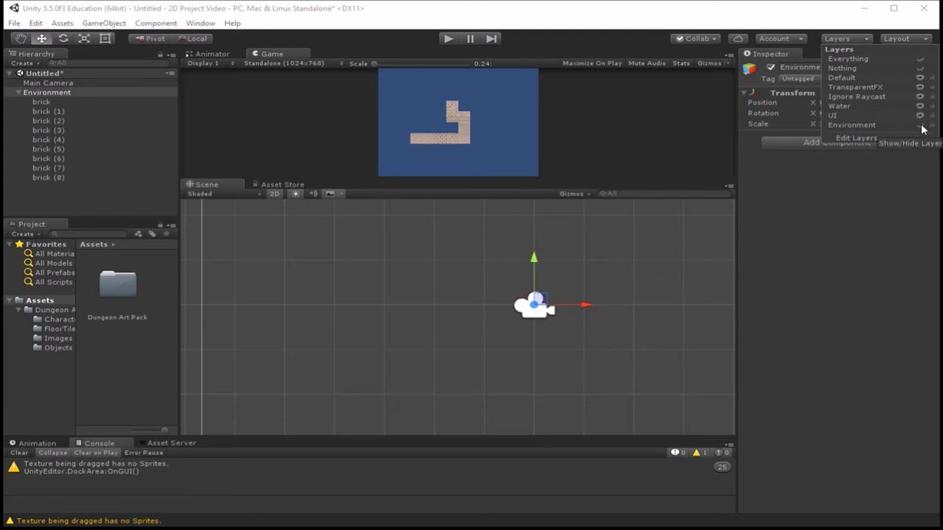
click(920, 125)
click(920, 125)
click(920, 125)
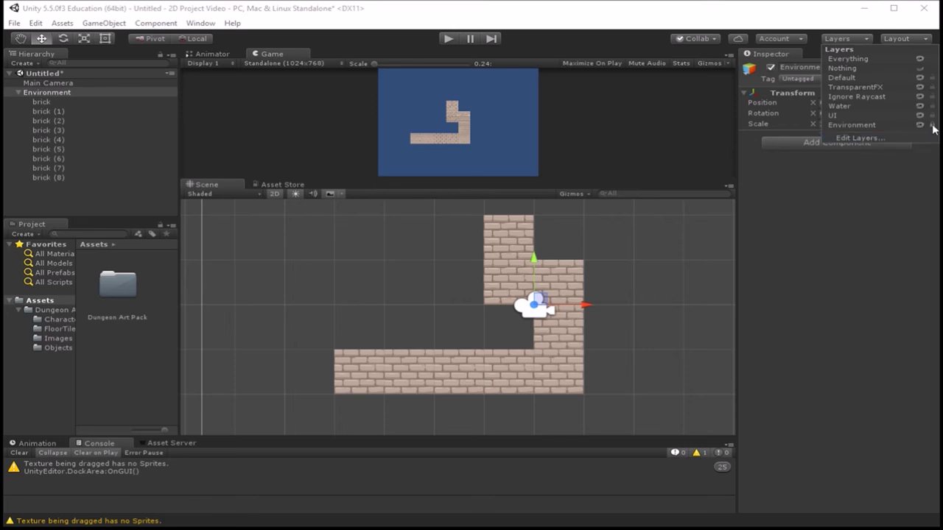
click(933, 129)
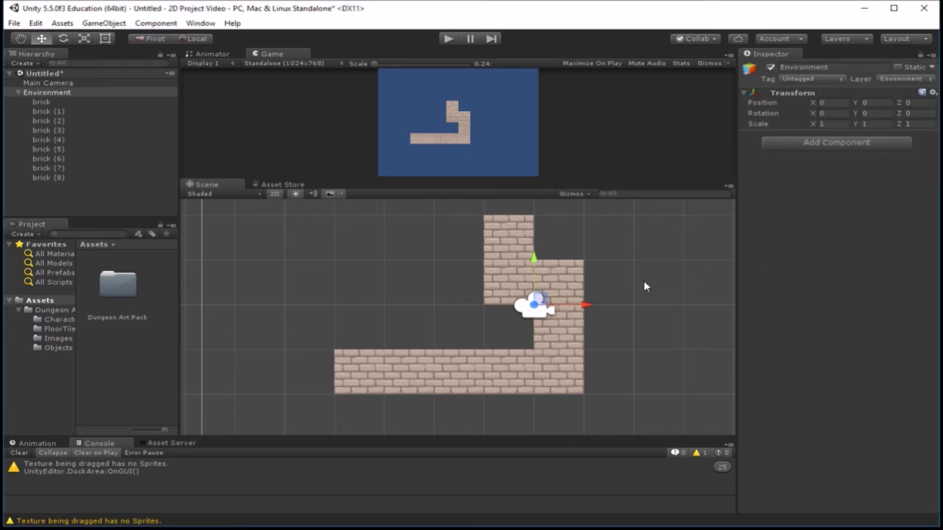
click(532, 366)
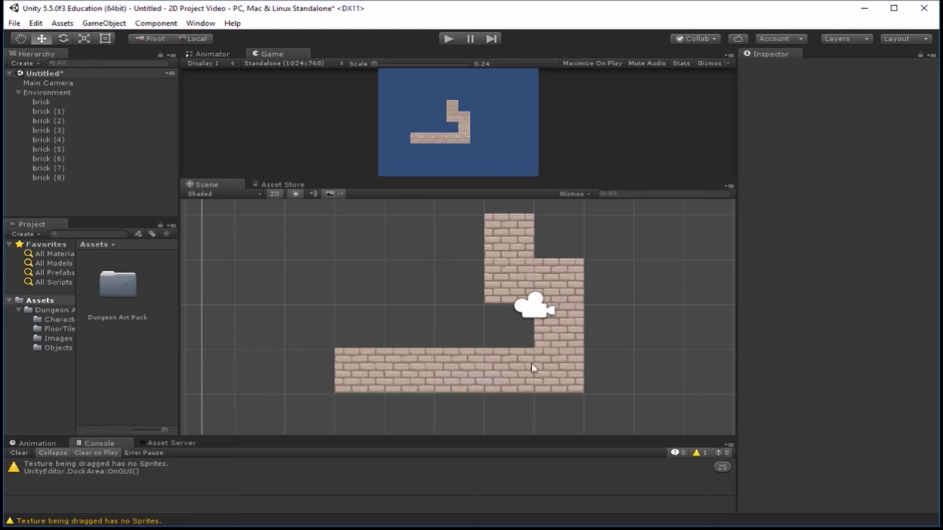
Test that the camera is selectable while the locked bricks cannot be picked
click(98, 83)
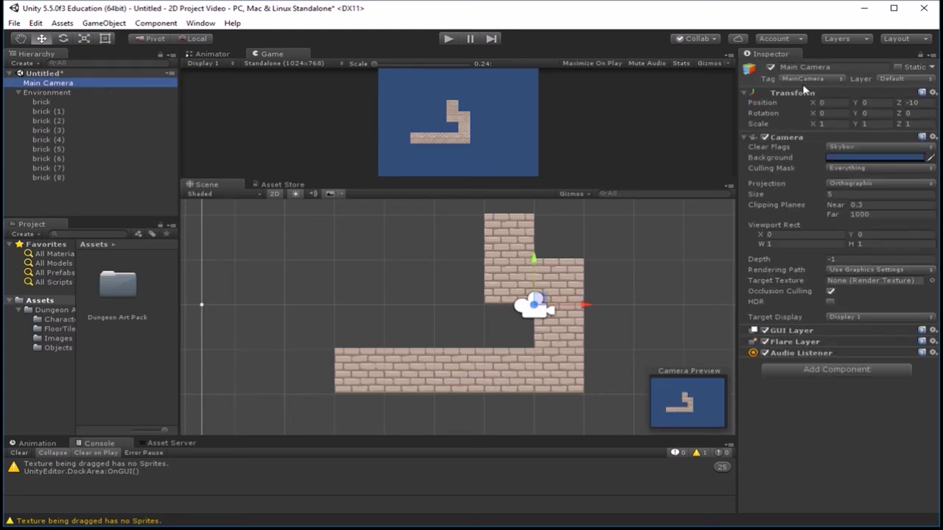
click(542, 393)
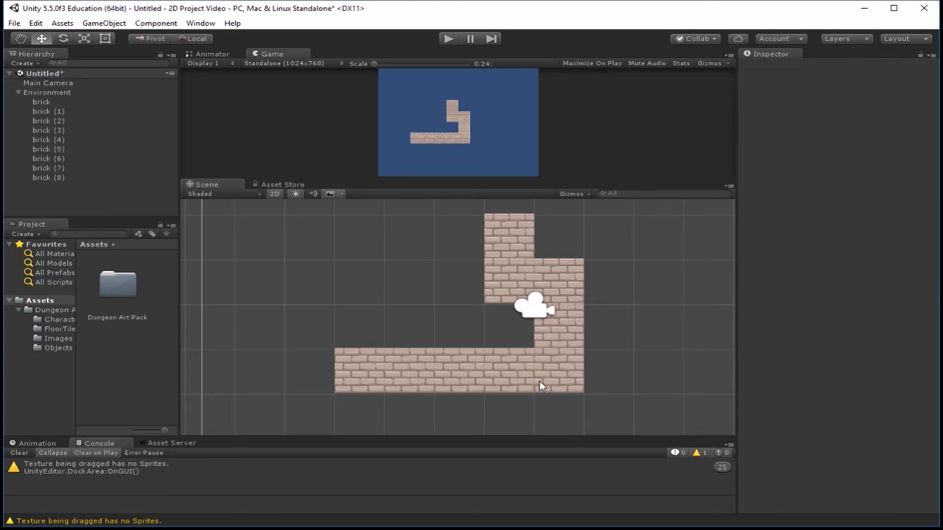
click(540, 385)
click(541, 383)
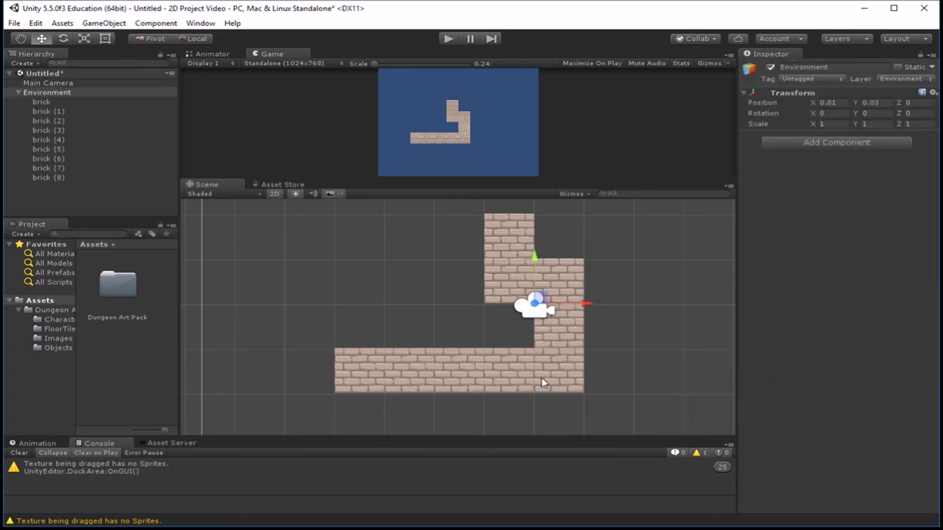
click(729, 228)
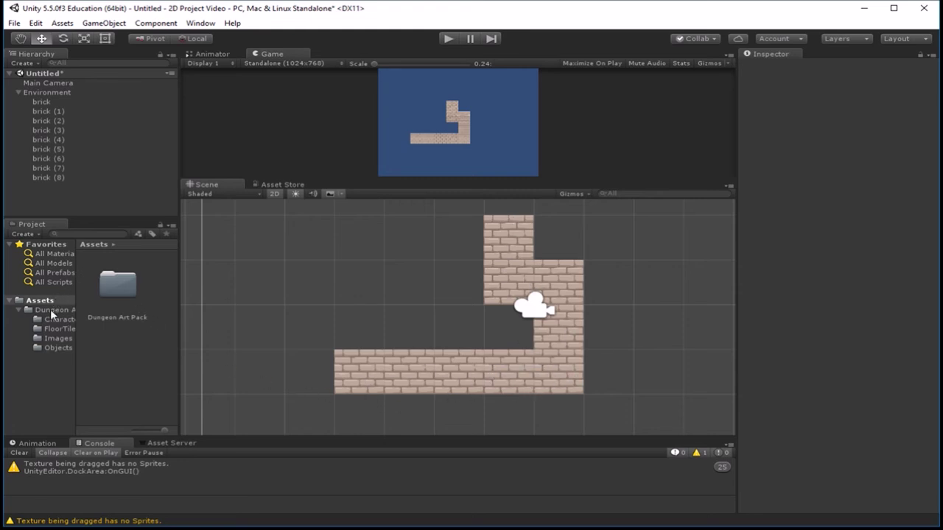
Place the crate sprite from the Images folder at the brick floor's left end
click(58, 338)
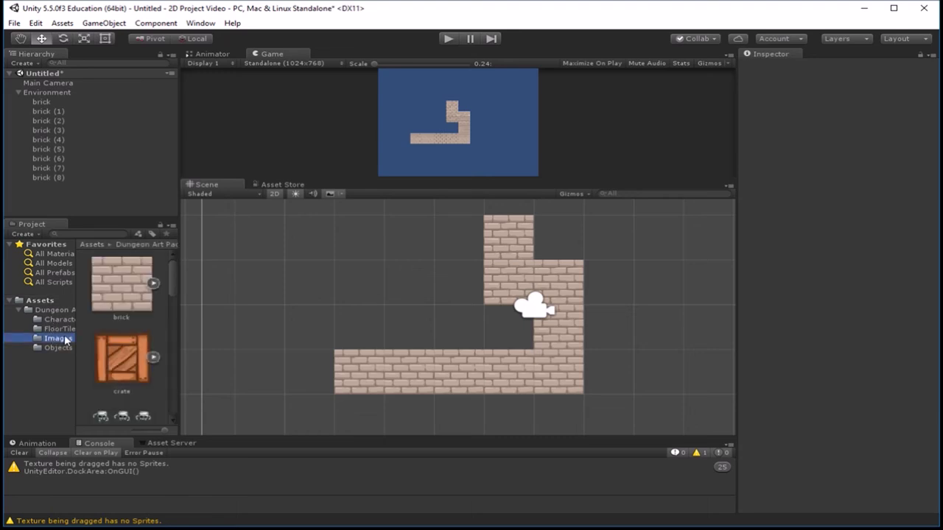
drag(119, 361, 405, 373)
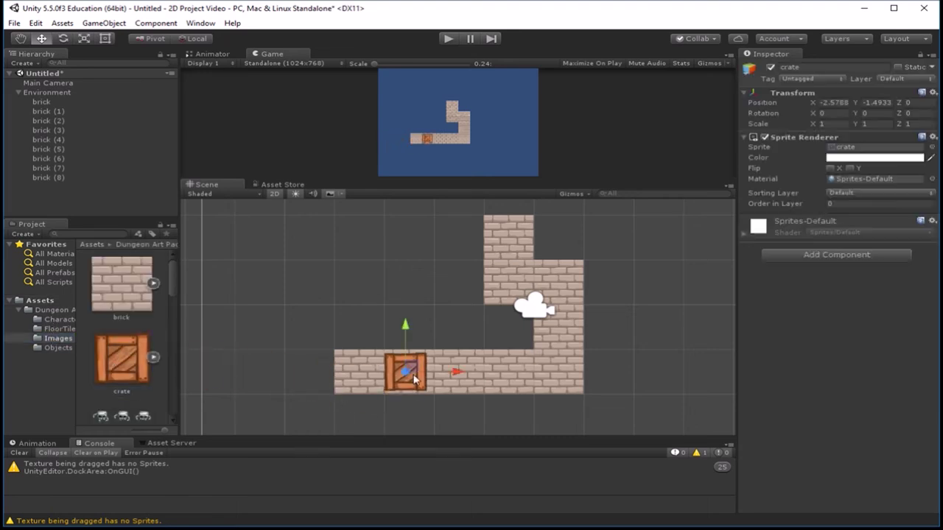
click(491, 311)
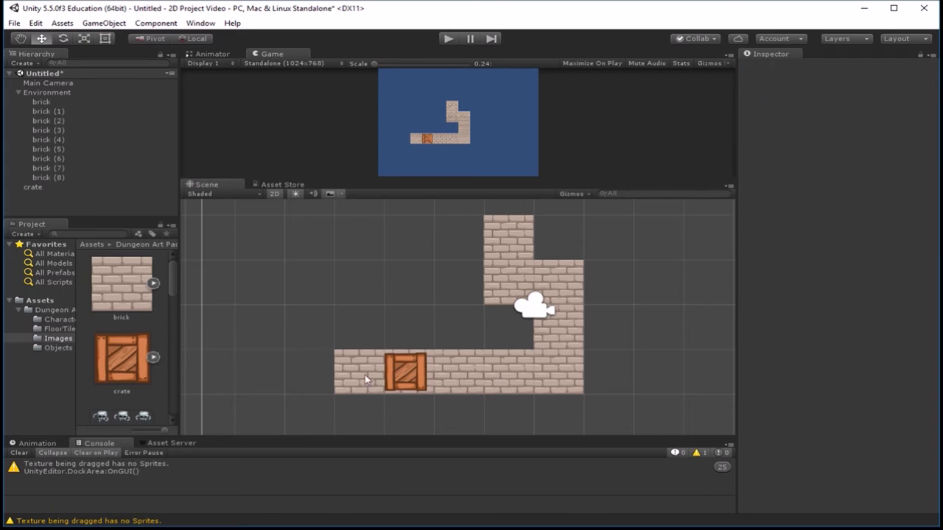
click(396, 388)
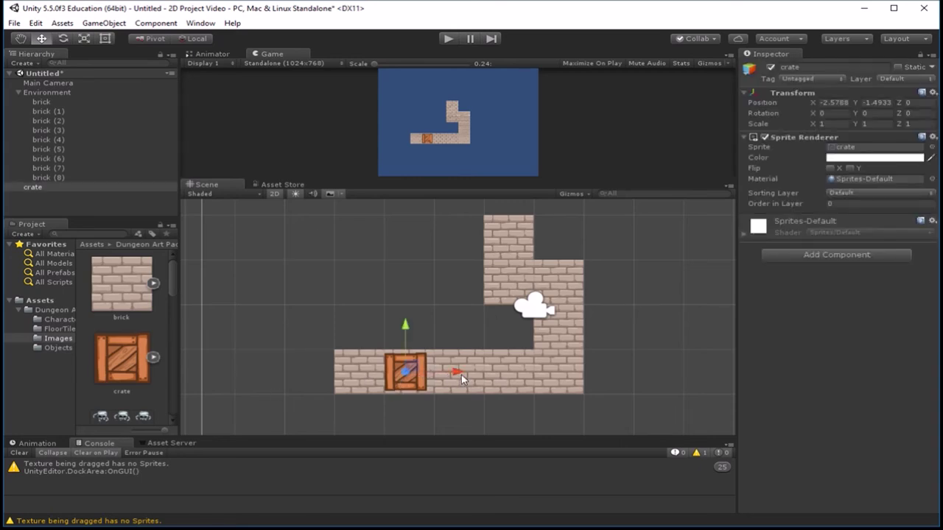
drag(461, 374, 416, 393)
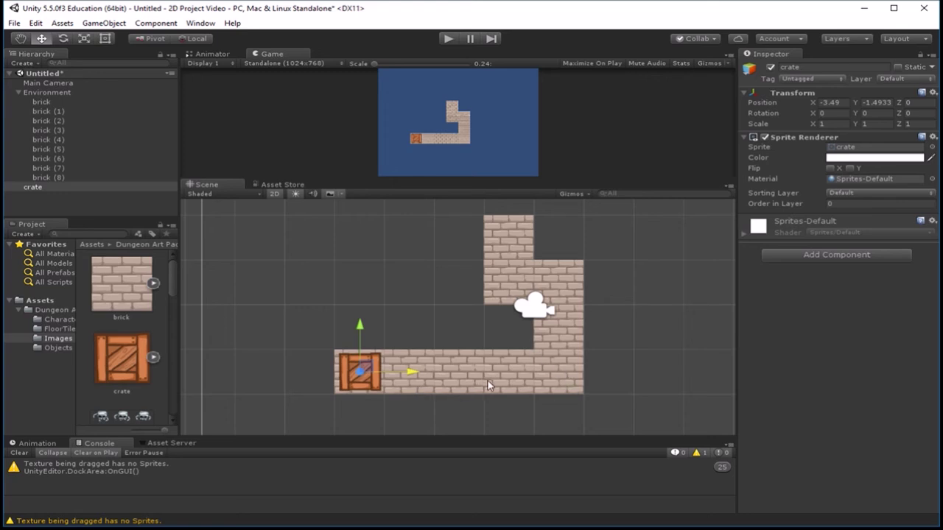
Turn the crate into a prefab by dragging it into Assets
click(854, 39)
click(840, 38)
click(383, 379)
drag(55, 189, 52, 300)
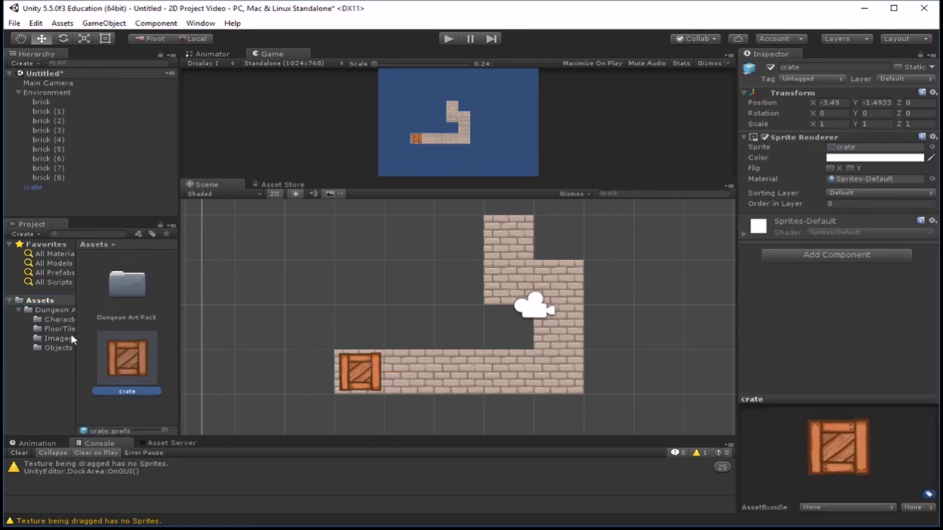
Place a crate prefab instance mid-floor and a duplicate at the floor's right end
click(33, 186)
drag(135, 368, 460, 376)
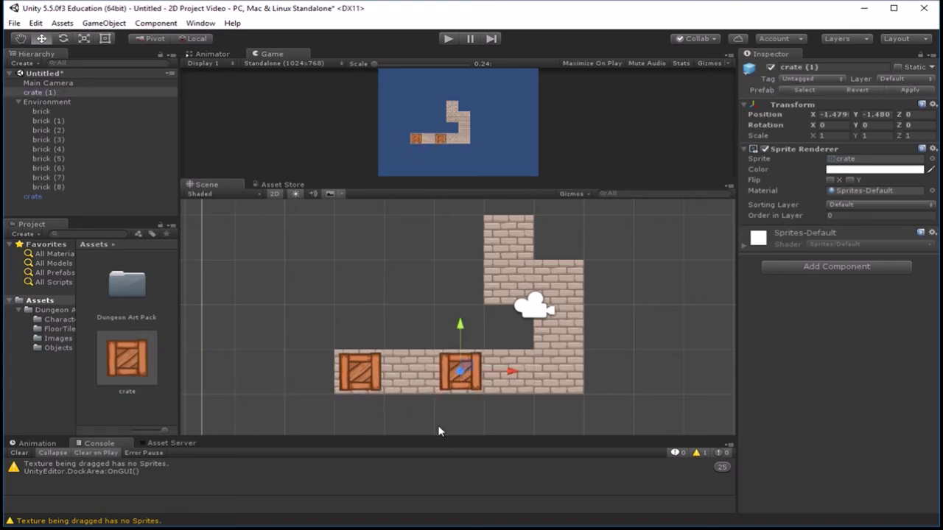
key(ctrl+d)
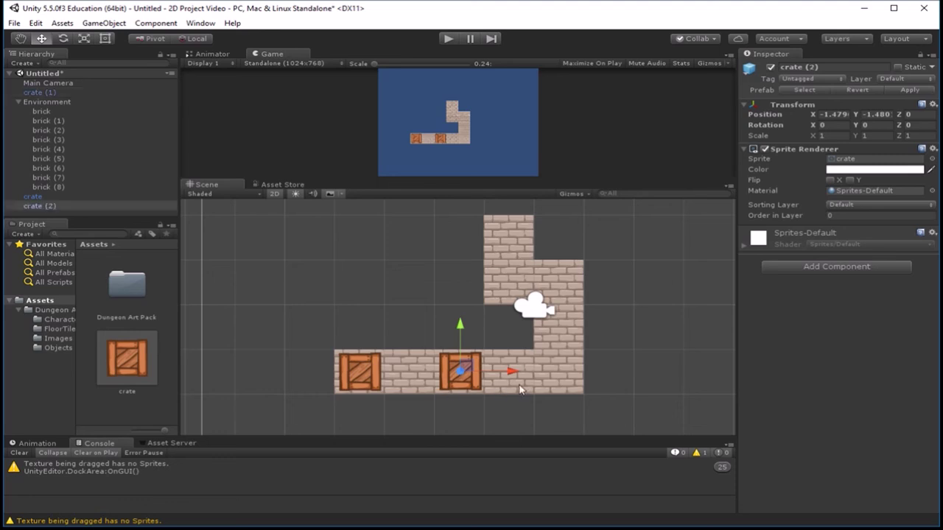
drag(517, 372, 601, 378)
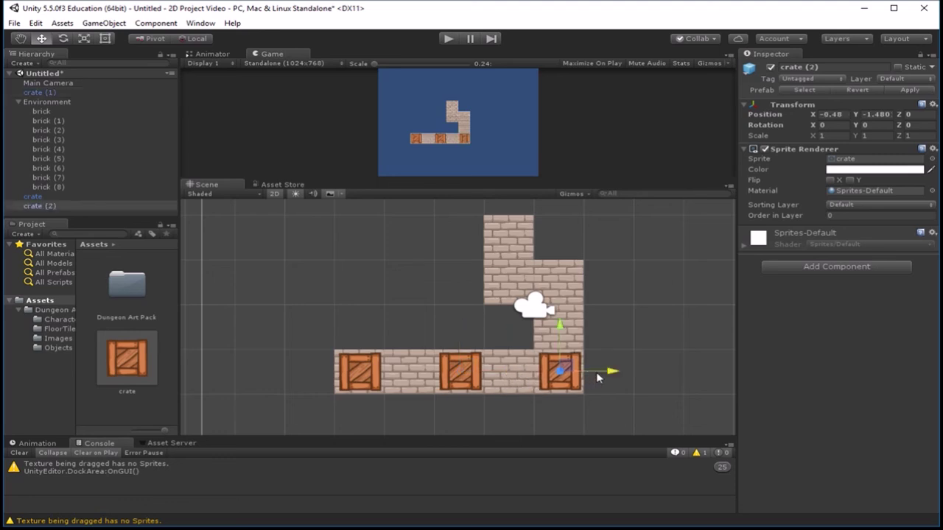
Compare crate (2) with the original crate, then select the crate prefab in Assets
click(48, 168)
click(37, 206)
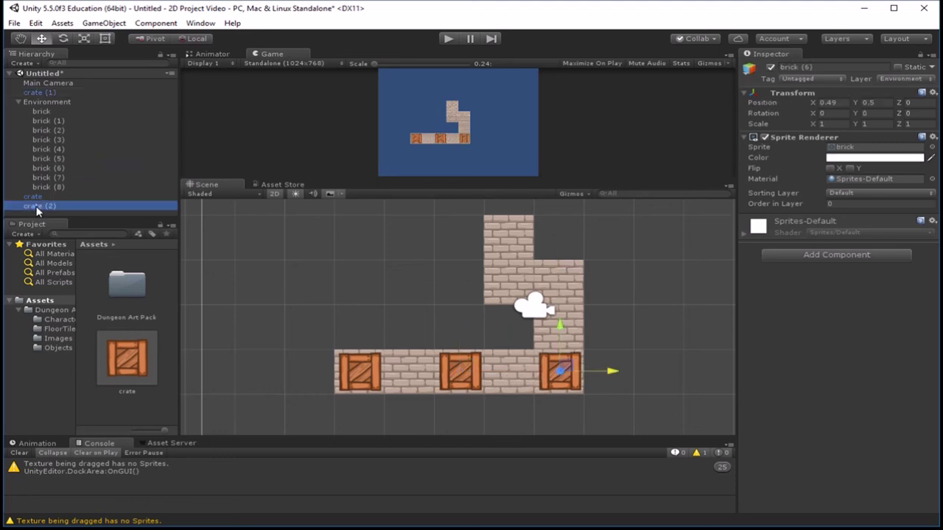
click(35, 198)
click(37, 206)
click(35, 198)
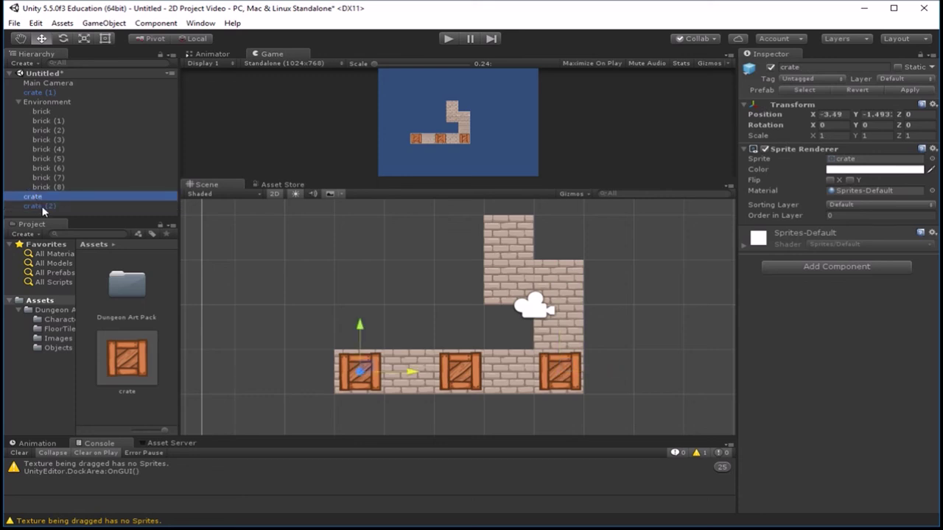
click(37, 206)
click(128, 366)
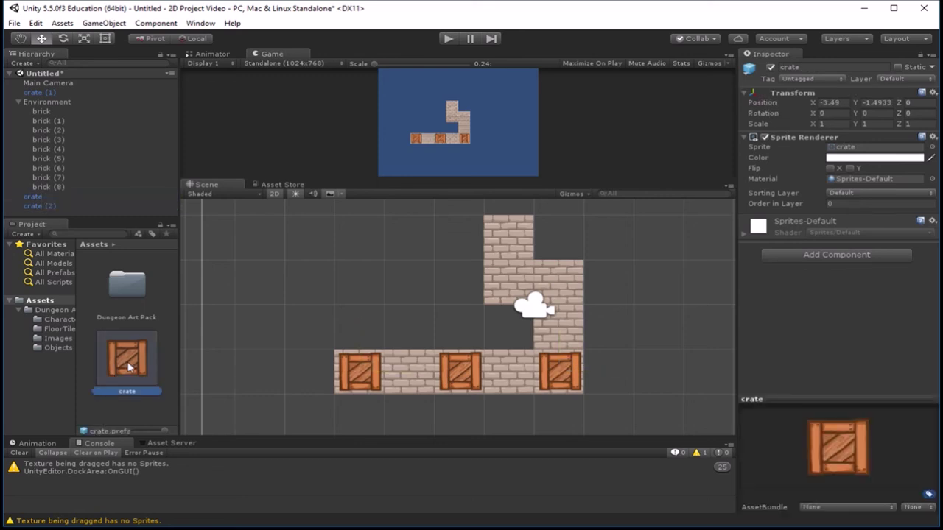
Give the crate prefab a Box Collider 2D and confirm it on the left, middle and right crates
click(838, 254)
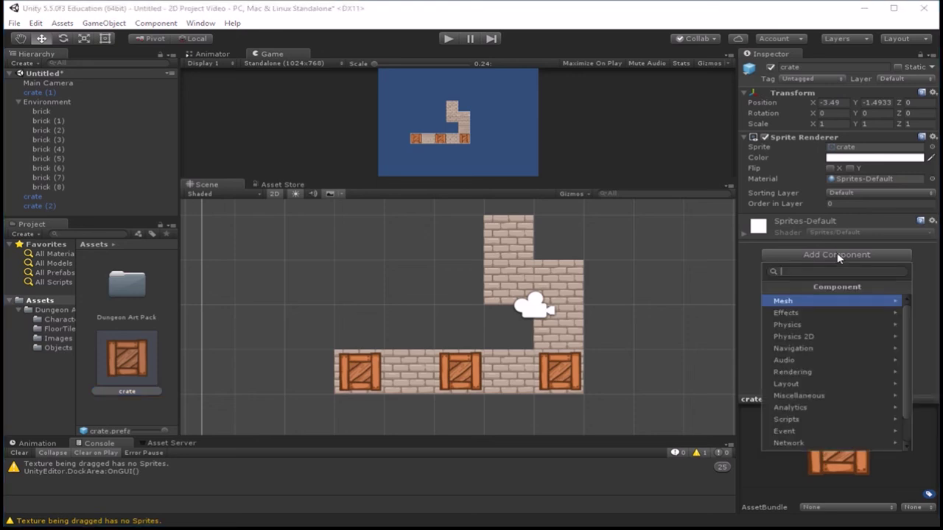
click(843, 335)
click(842, 312)
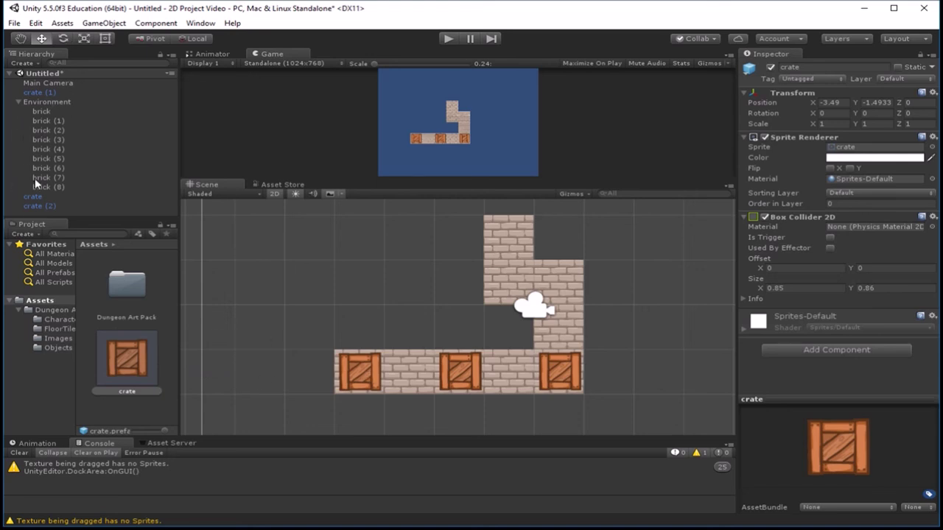
click(273, 341)
click(361, 375)
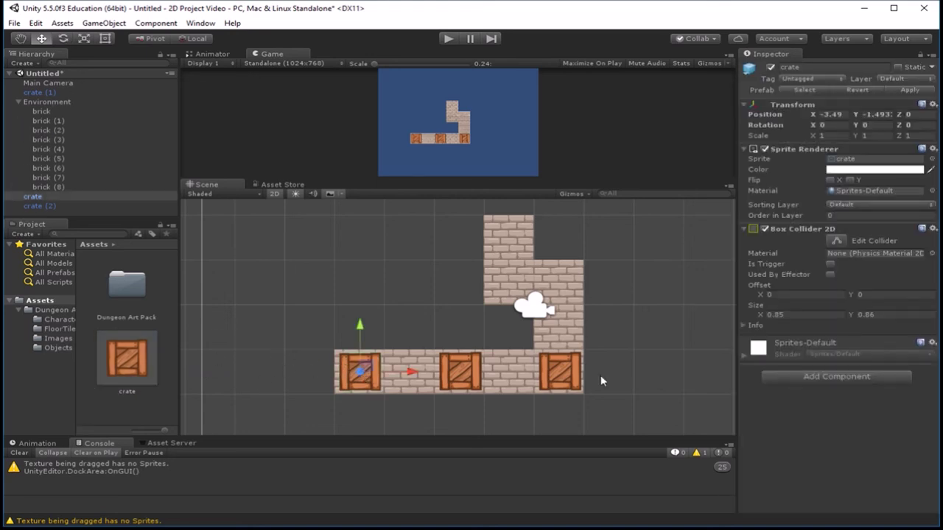
click(470, 376)
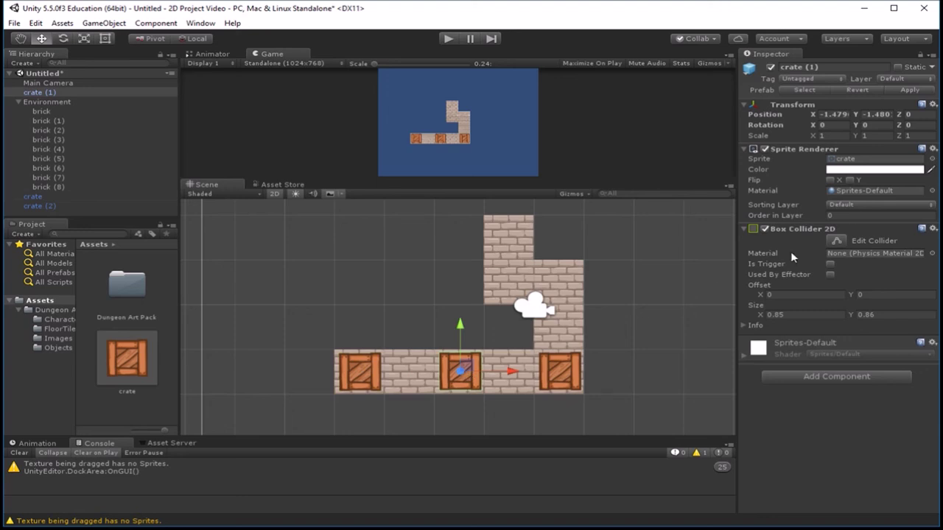
click(558, 374)
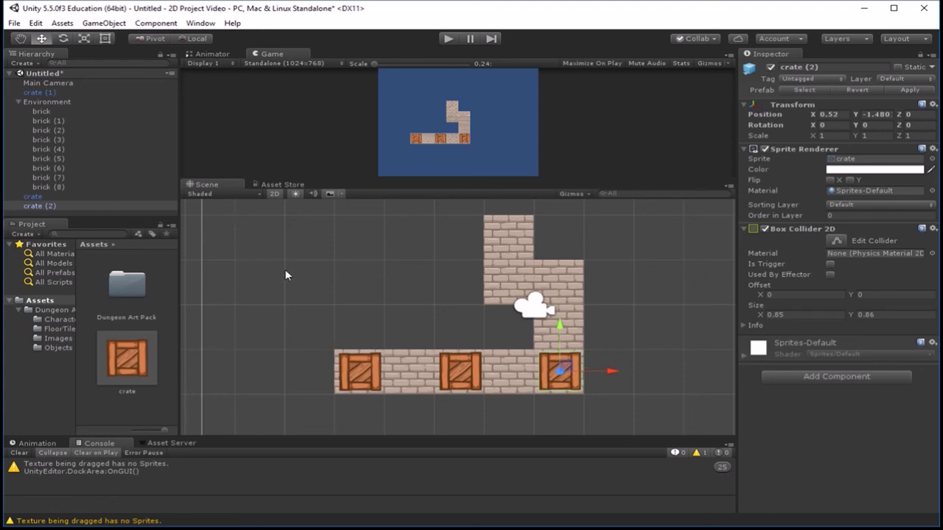
click(249, 286)
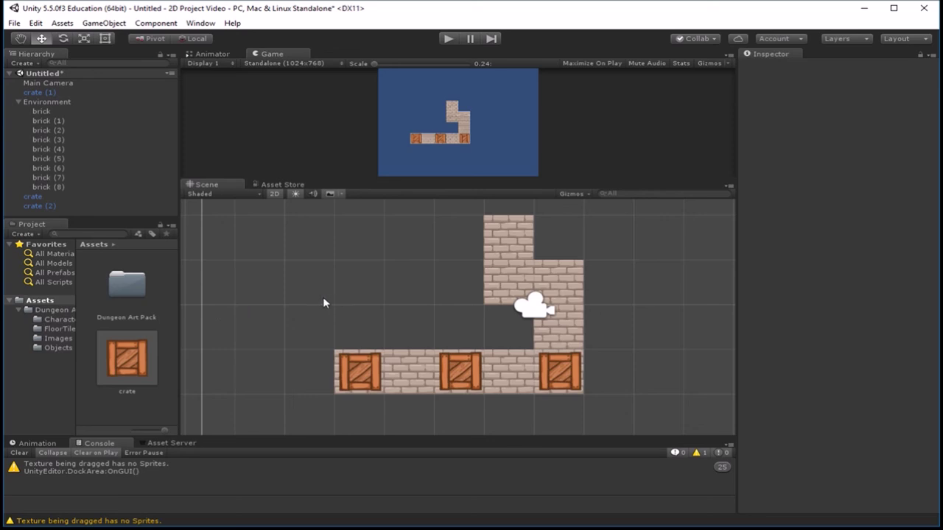
scroll(355, 292, down, 3)
scroll(355, 295, down, 3)
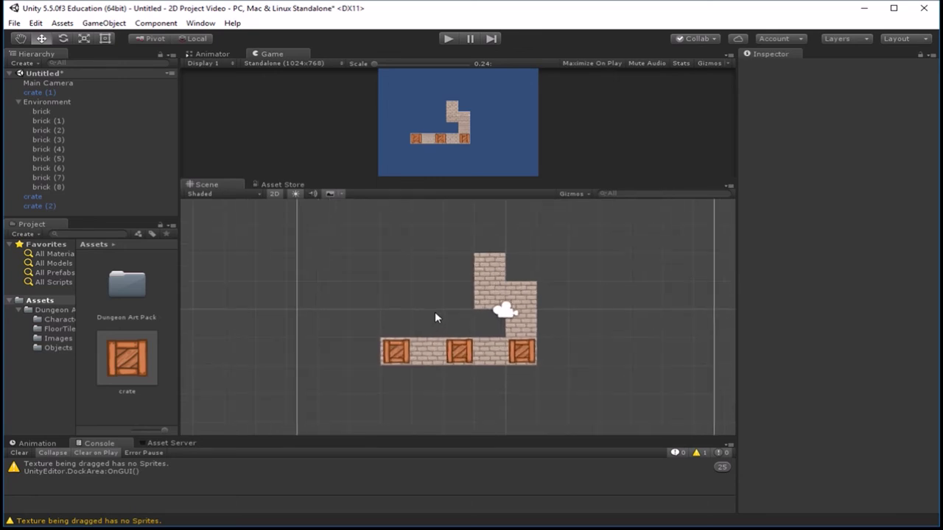
scroll(435, 315, up, 3)
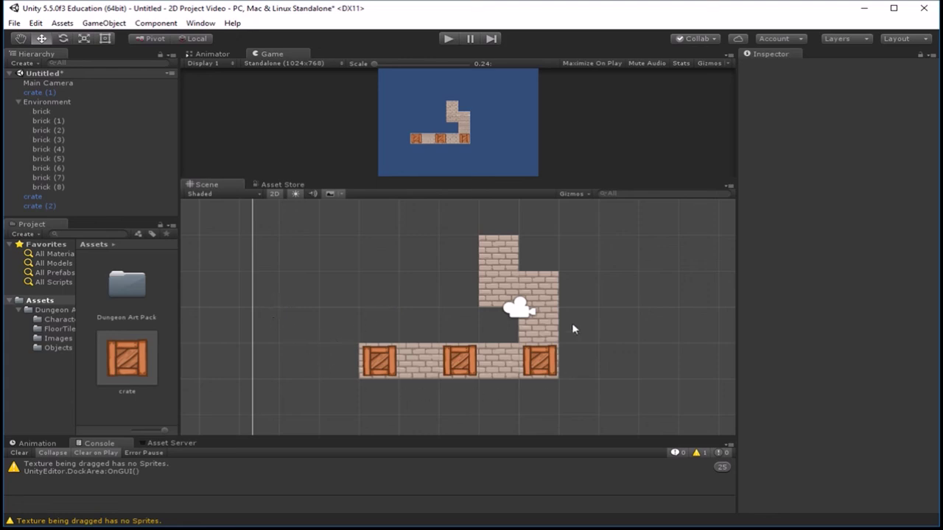
scroll(323, 348, down, 4)
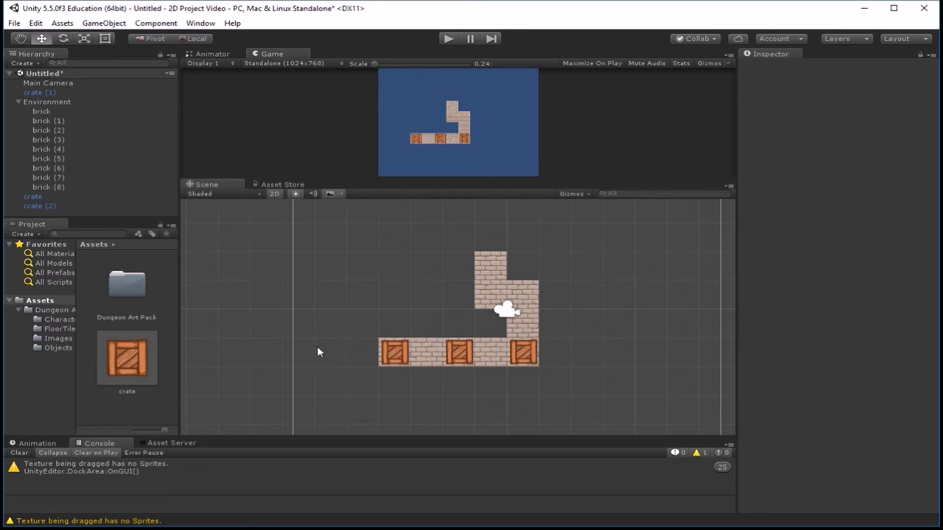
middle_drag(354, 307, 399, 306)
scroll(350, 312, down, 1)
scroll(383, 297, up, 1)
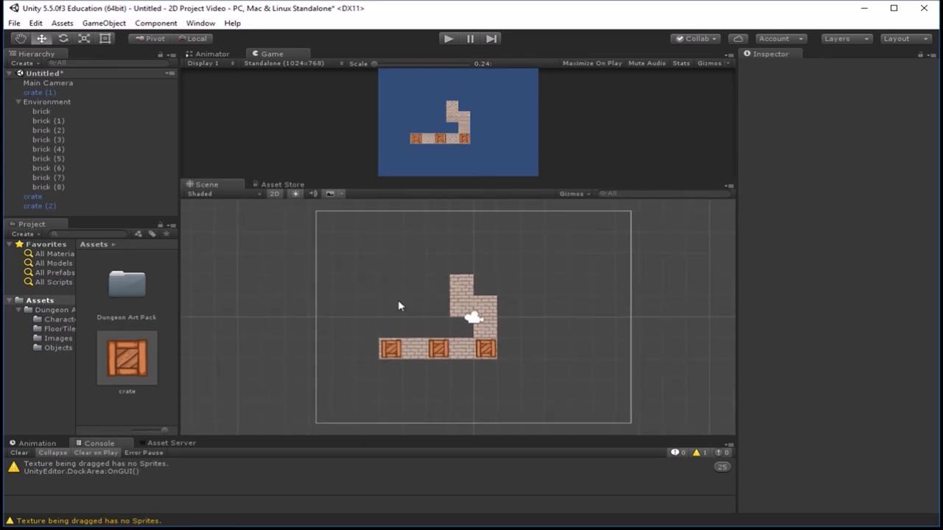